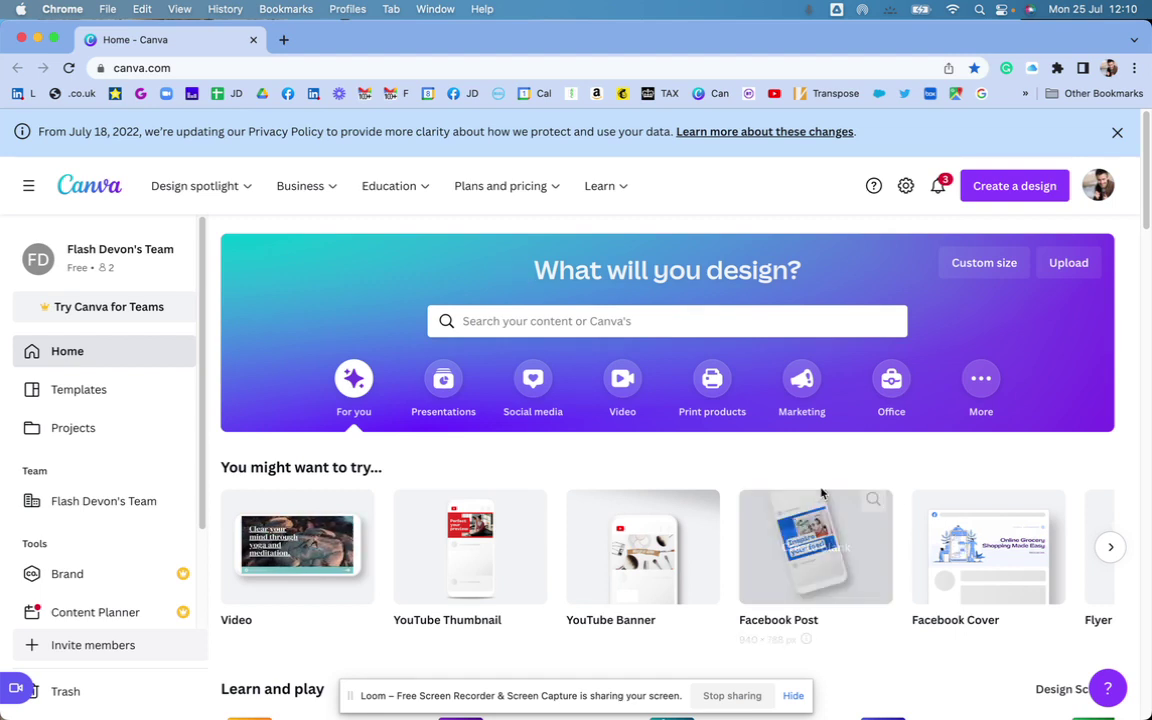
- Start a new blank 16:9 presentation design from the Canva home page
left_click(1014, 190)
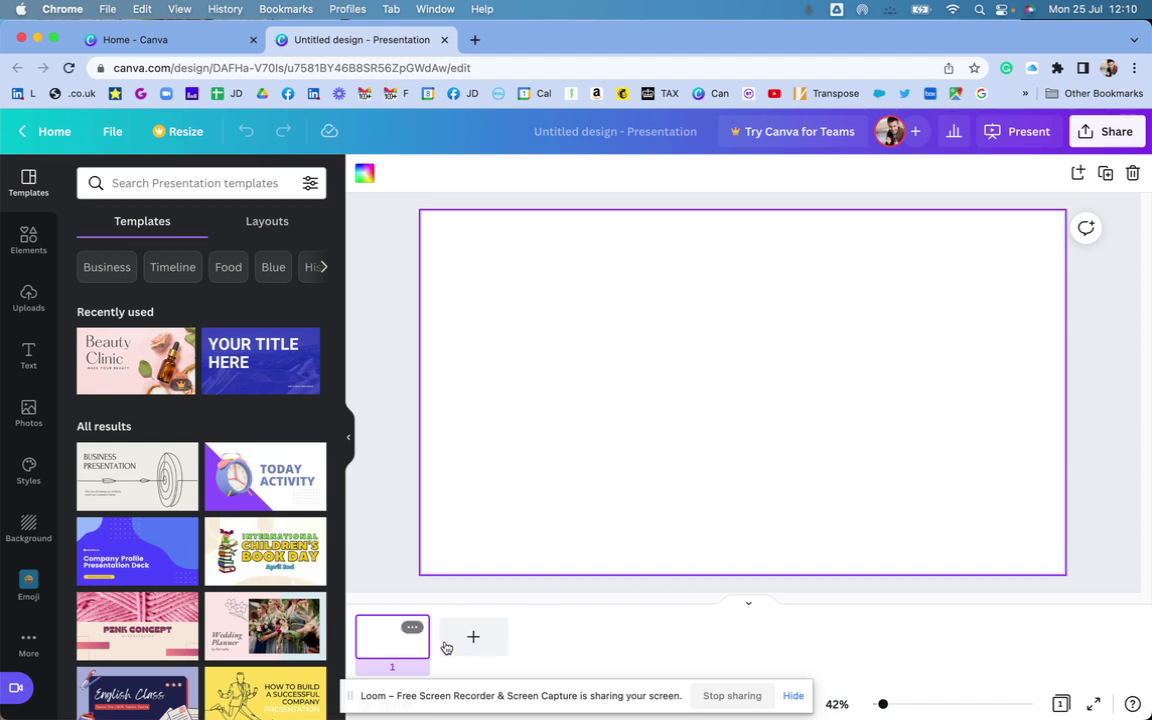
- Apply the YOUR TITLE HERE page of the Blue White Bold Simple Winter Presentation template to slide 1
left_click(267, 362)
left_click(137, 307)
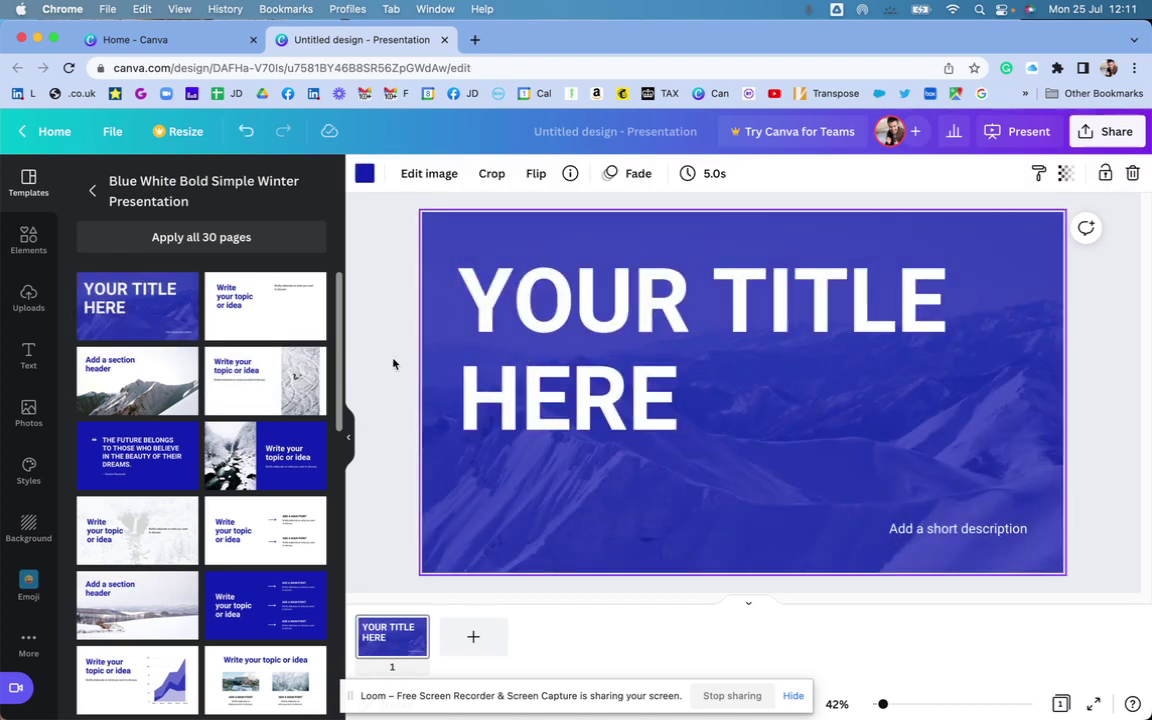
left_click(660, 374)
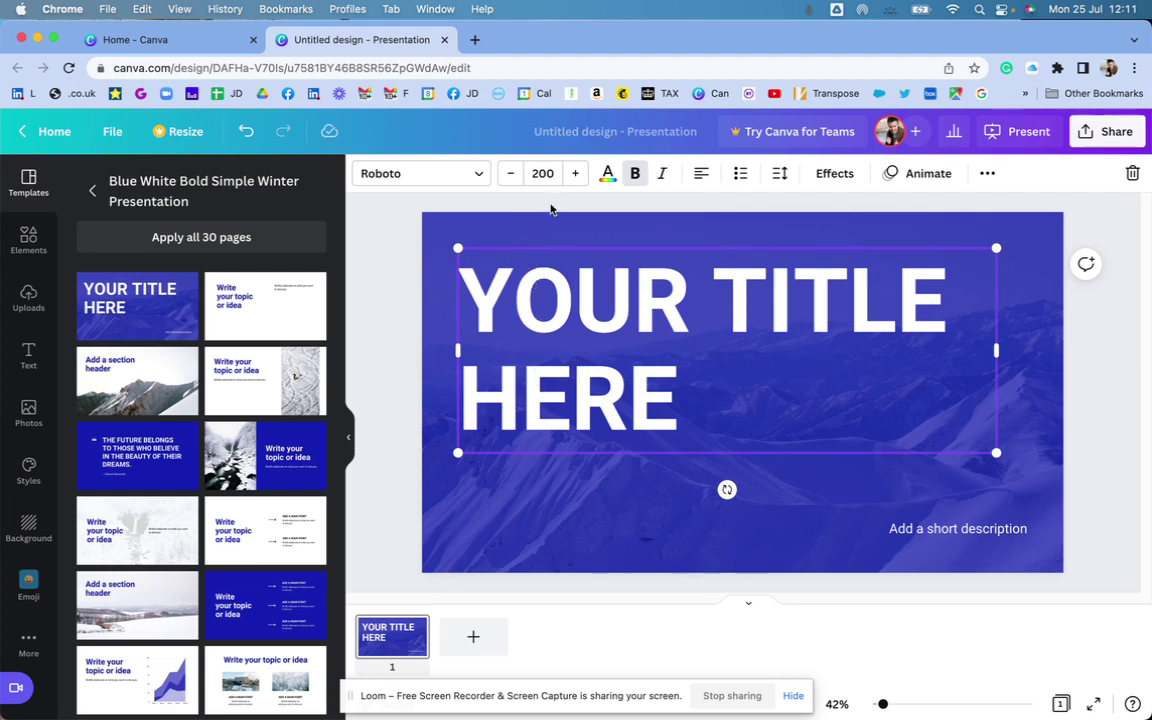
- Change the slide background image to dark green from the brand palette
left_click(630, 517)
left_click(362, 173)
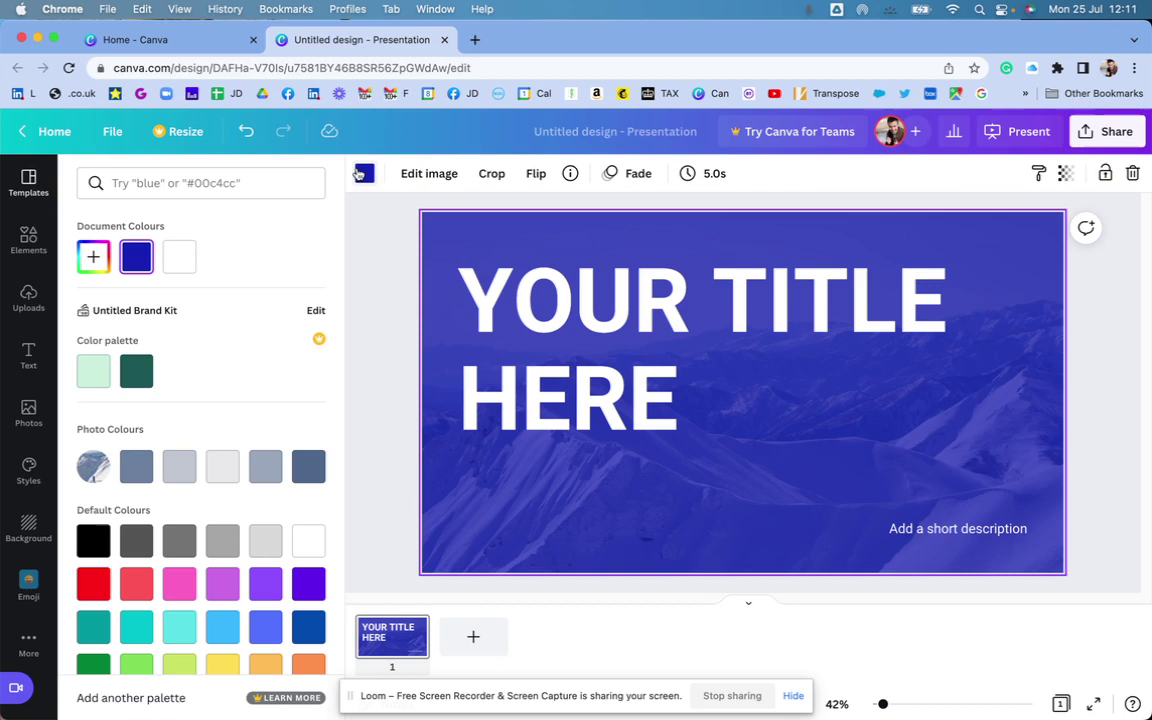
left_click(137, 372)
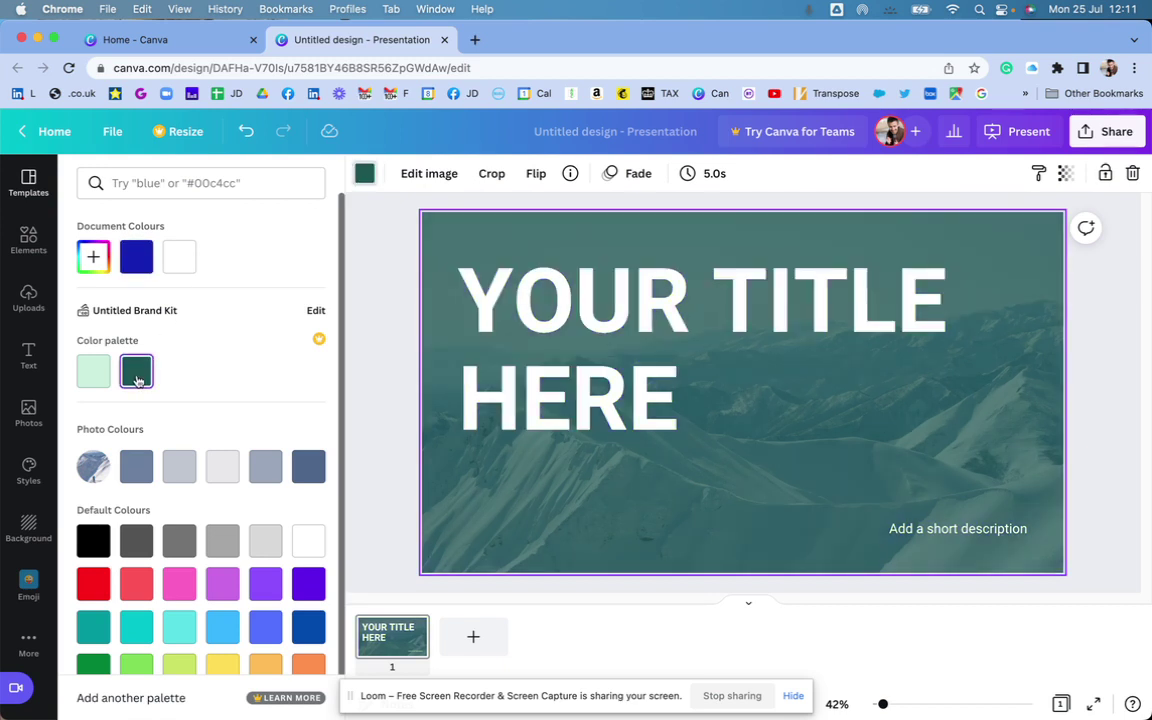
- Make the title text light mint green
left_click(489, 345)
left_click(607, 175)
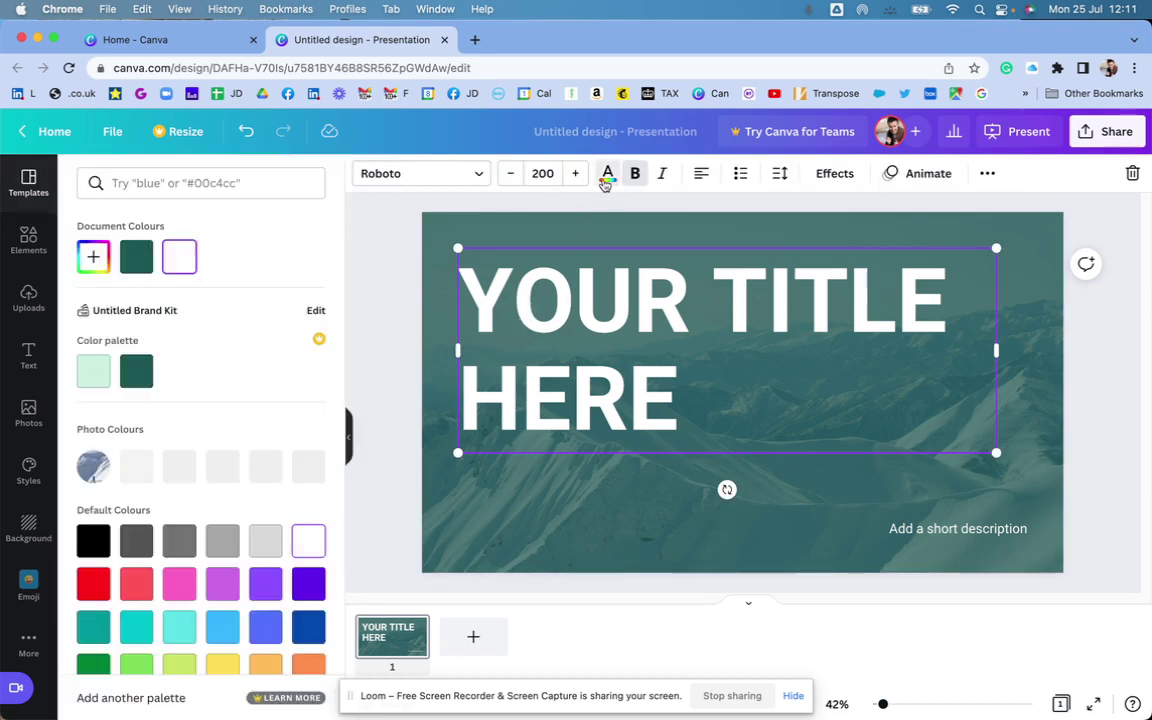
left_click(93, 371)
left_click(735, 362)
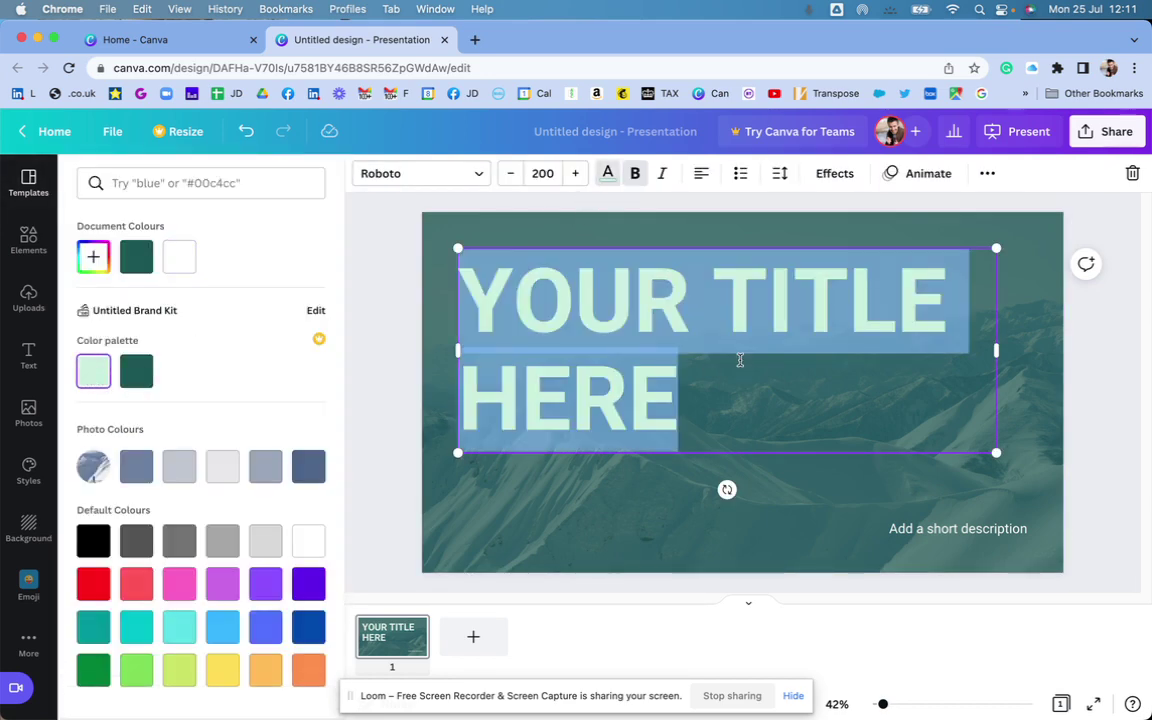
key("Escape")
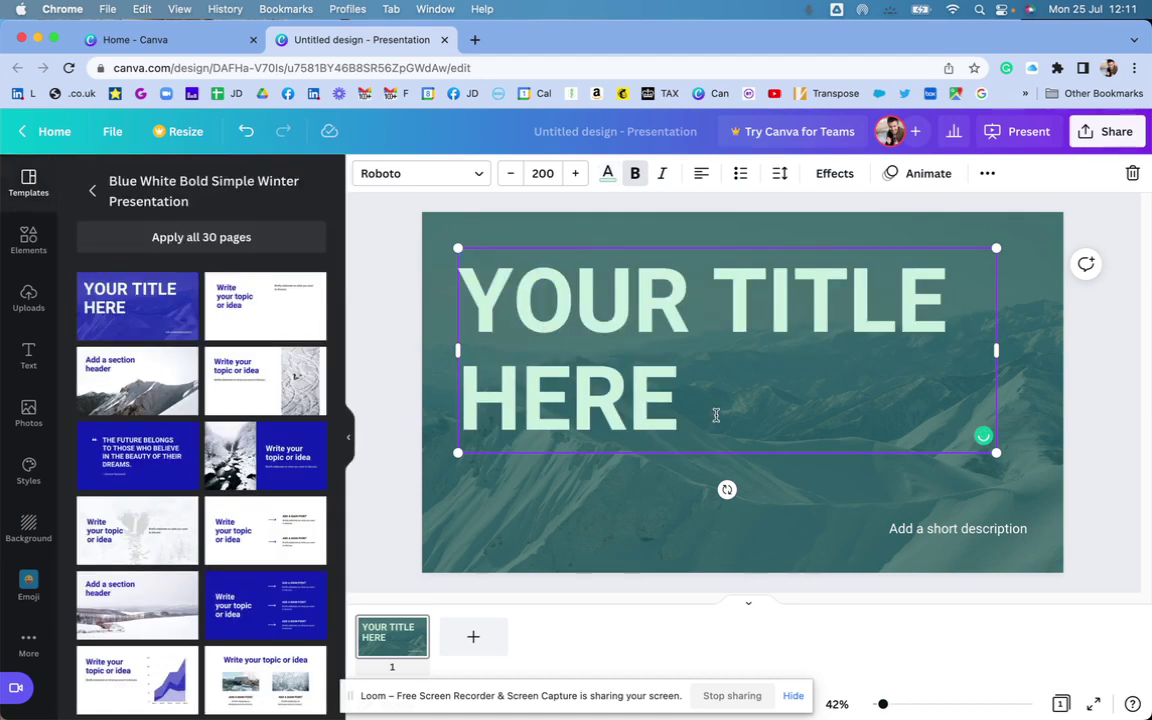
left_click(585, 515)
- Add the green d logo from Uploads to the title slide
left_click(28, 296)
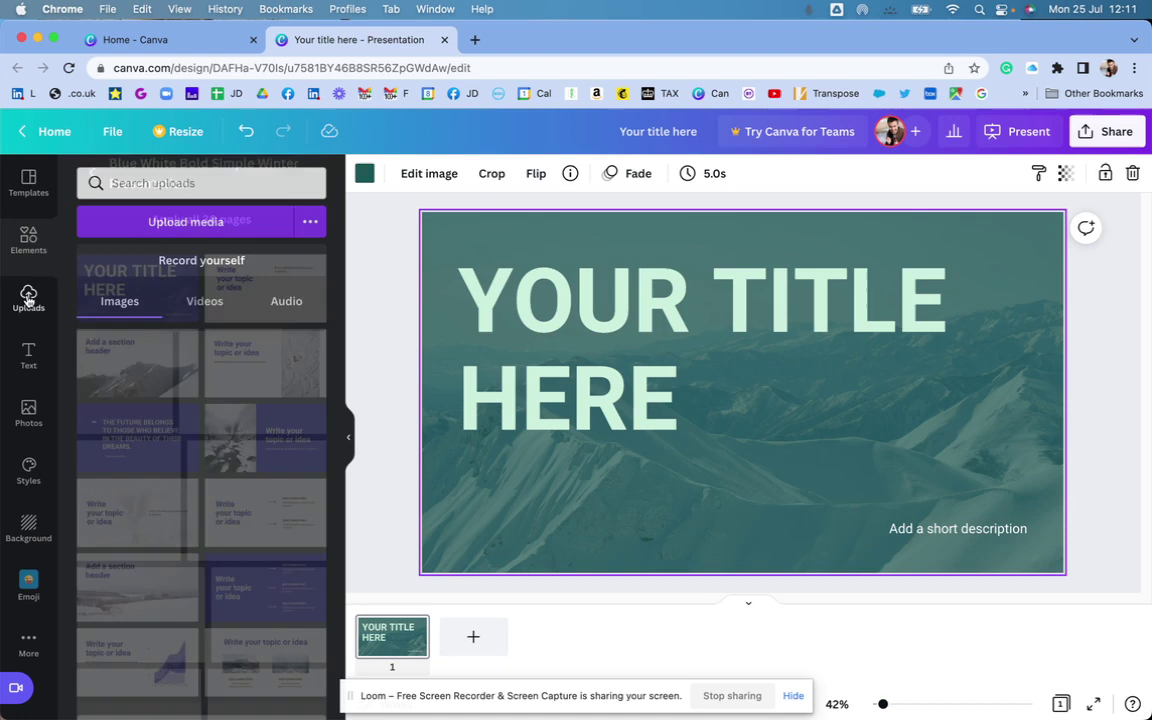
scroll(188, 404, "down", 10)
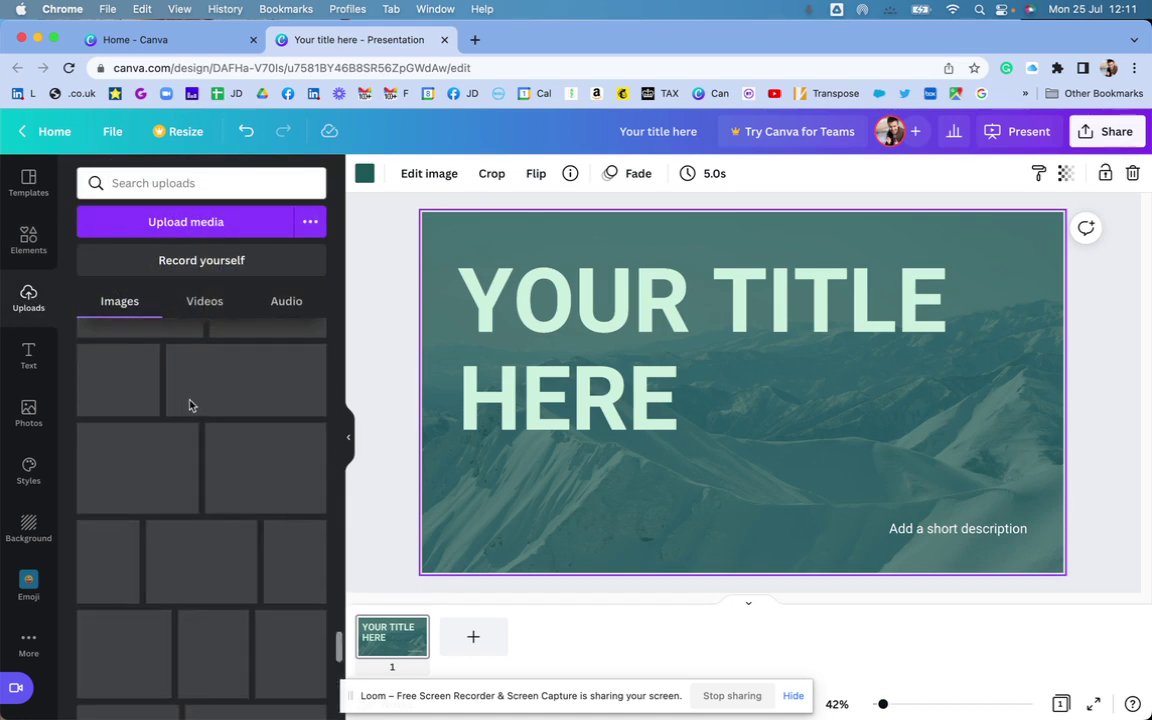
scroll(192, 405, "down", 10)
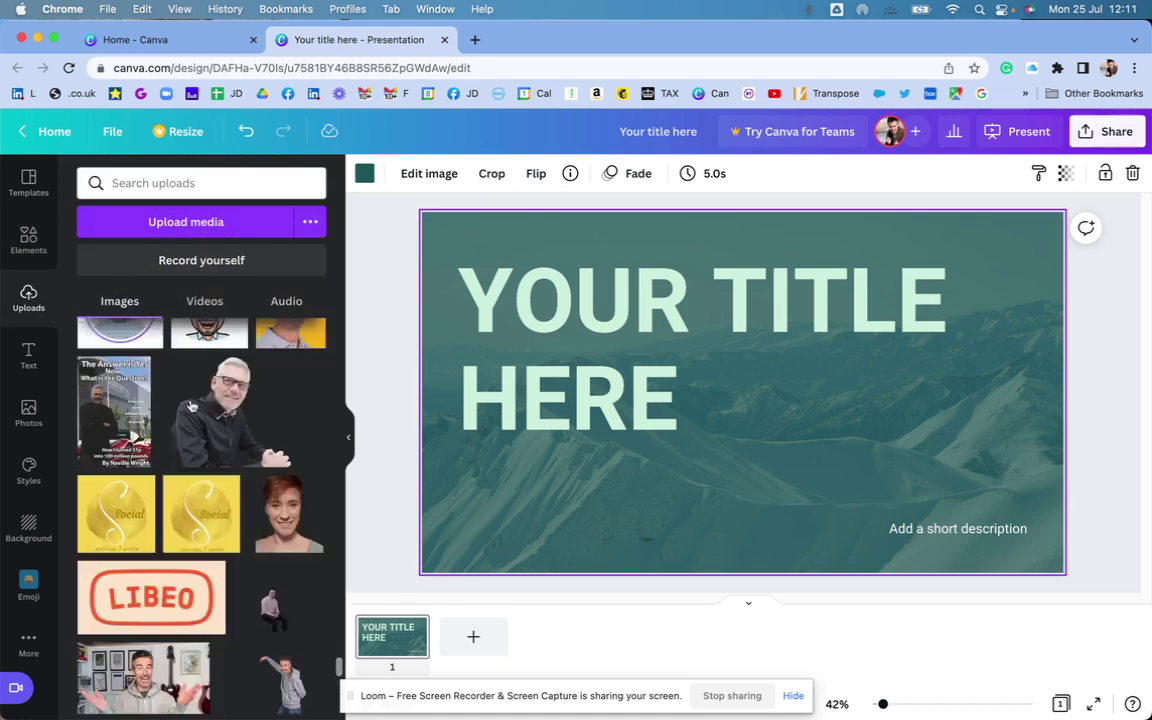
scroll(192, 405, "down", 10)
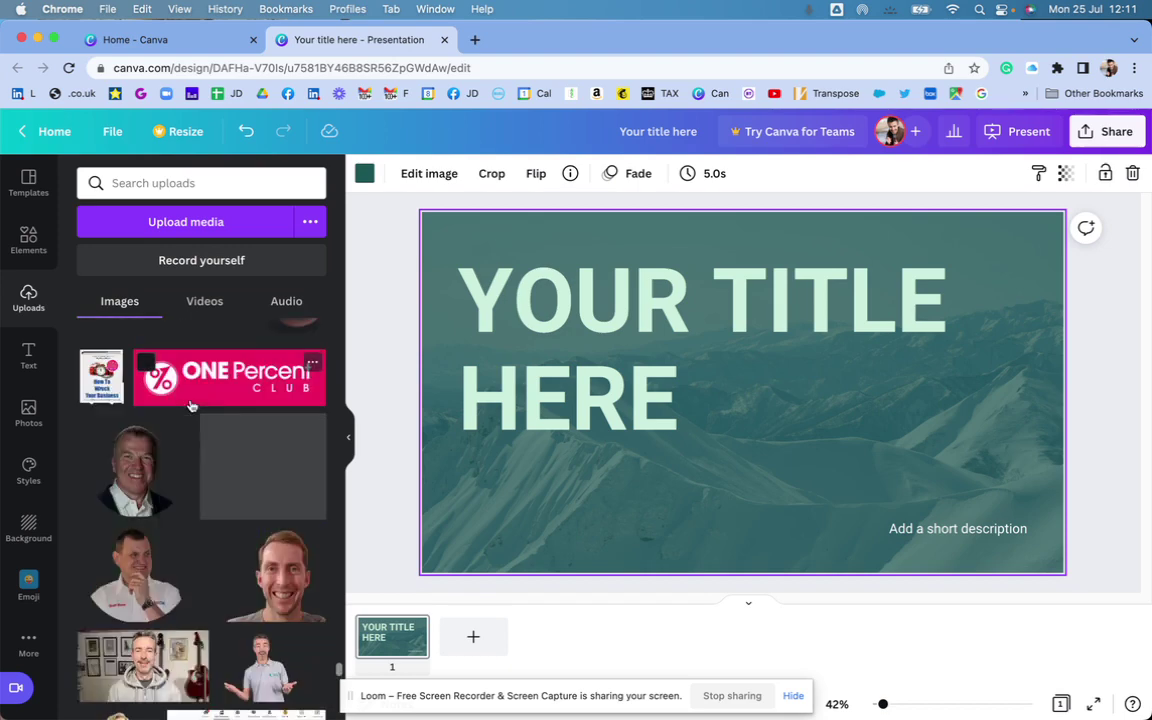
scroll(192, 405, "down", 5)
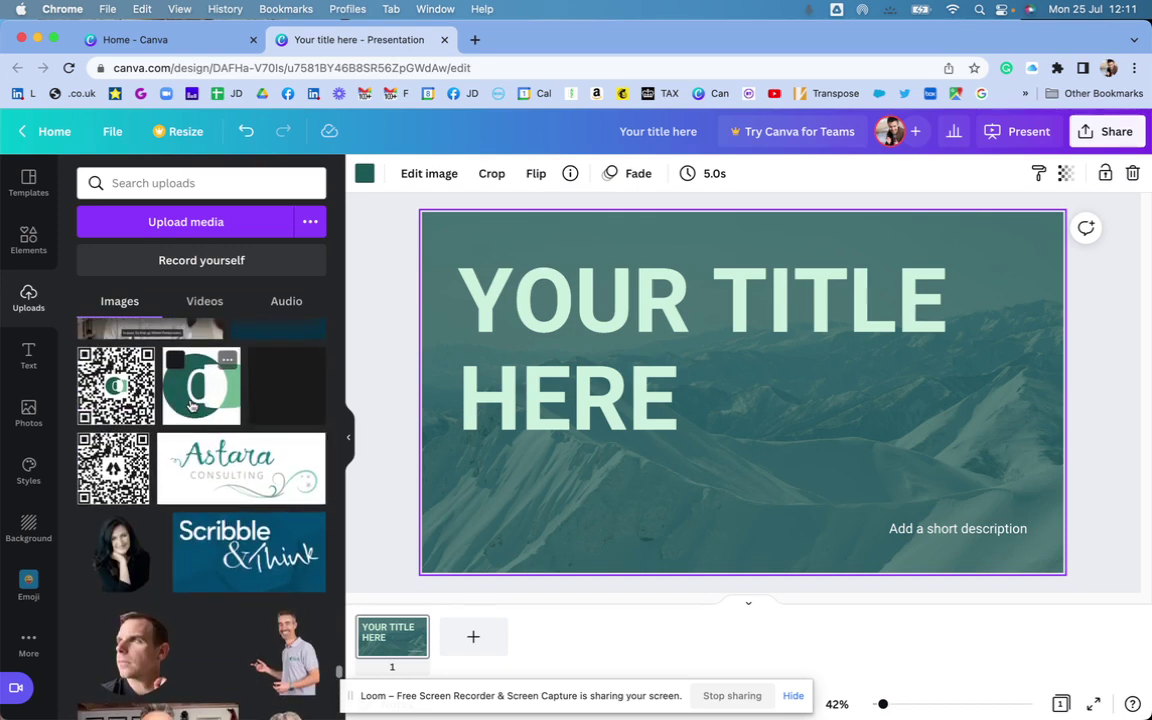
left_click(192, 405)
mouse_move(760, 378)
left_mouse_down()
mouse_move(880, 372)
mouse_move(1013, 333)
mouse_move(771, 363)
left_mouse_up()
left_click_drag(818, 455, 926, 522)
key("super+z")
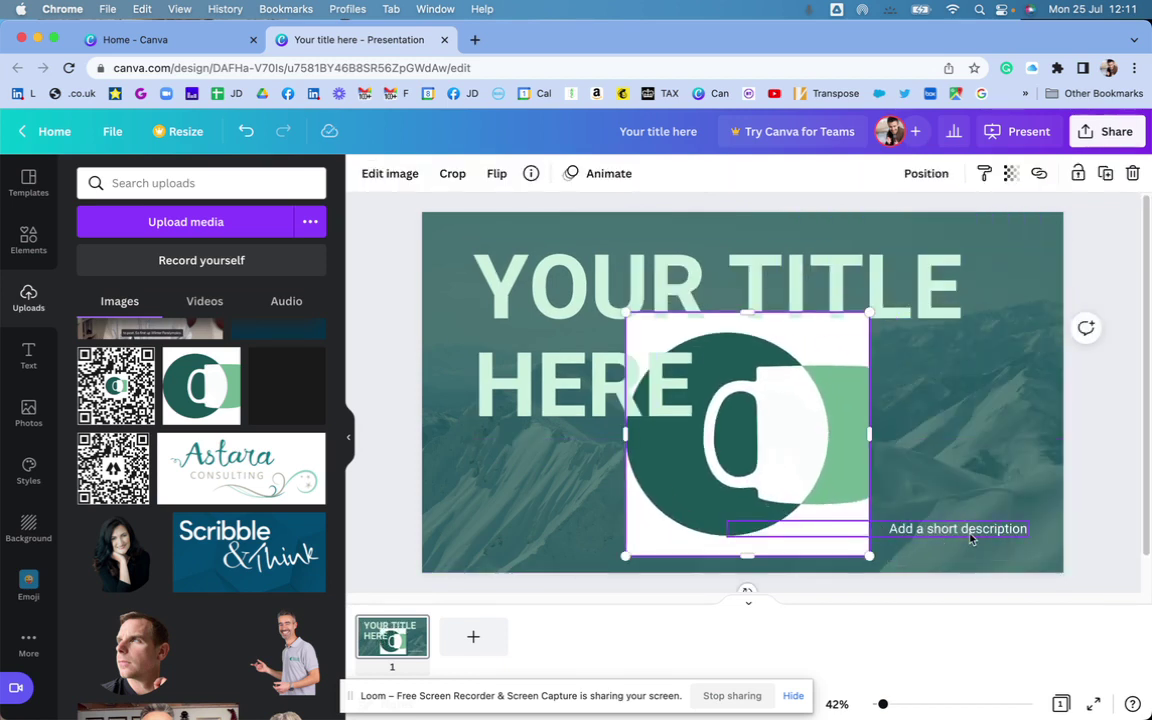
- Delete the short description text and shrink the logo into the bottom-right corner
left_click(969, 538)
key("Delete")
left_click(843, 470)
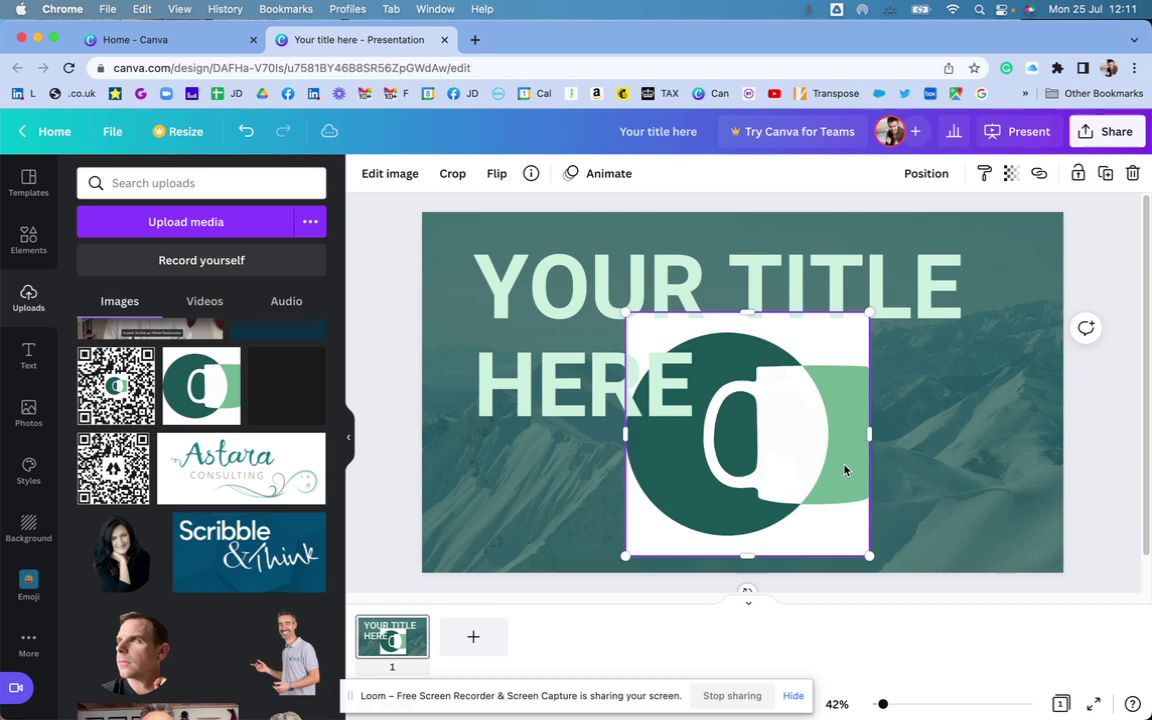
left_click_drag(843, 470, 1035, 488)
left_click(825, 347)
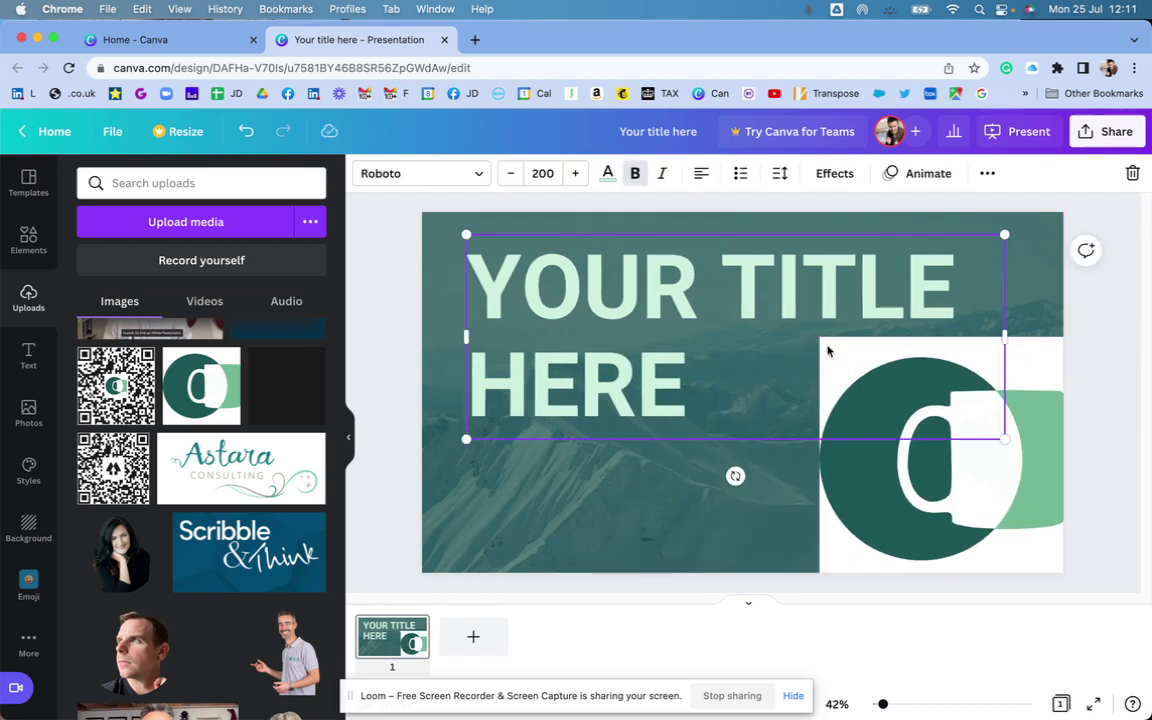
left_click(926, 489)
left_click_drag(819, 338, 950, 466)
left_click(663, 398)
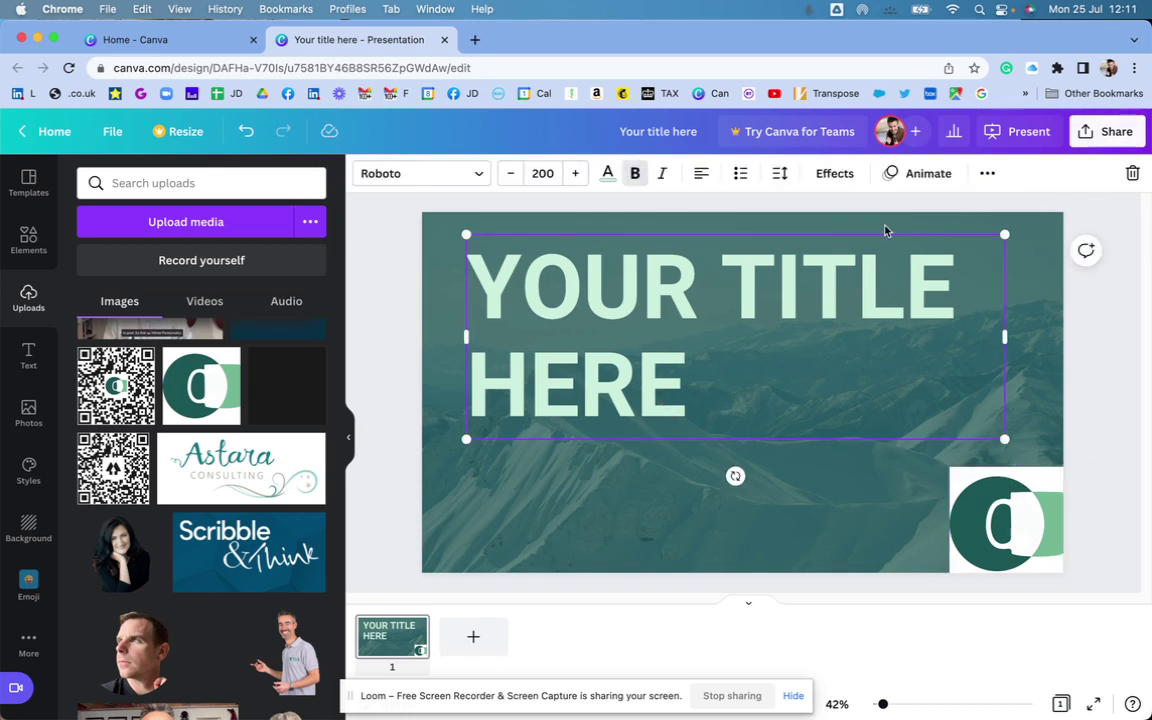
left_click(612, 518)
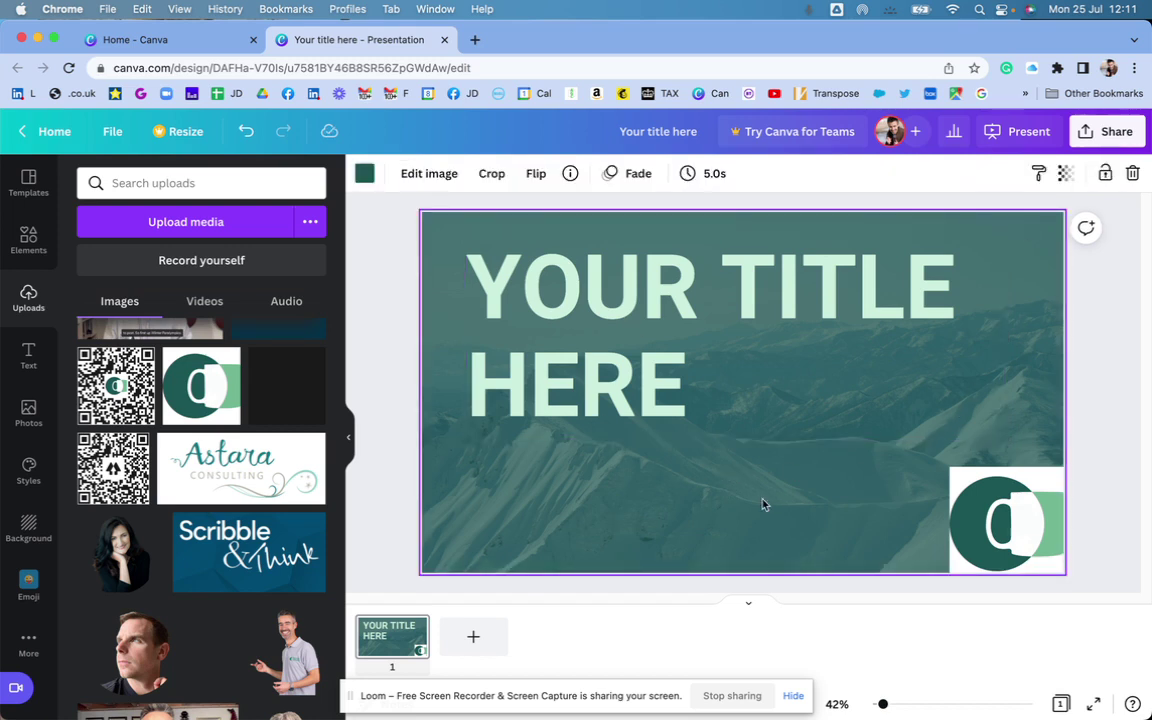
left_click(1081, 336)
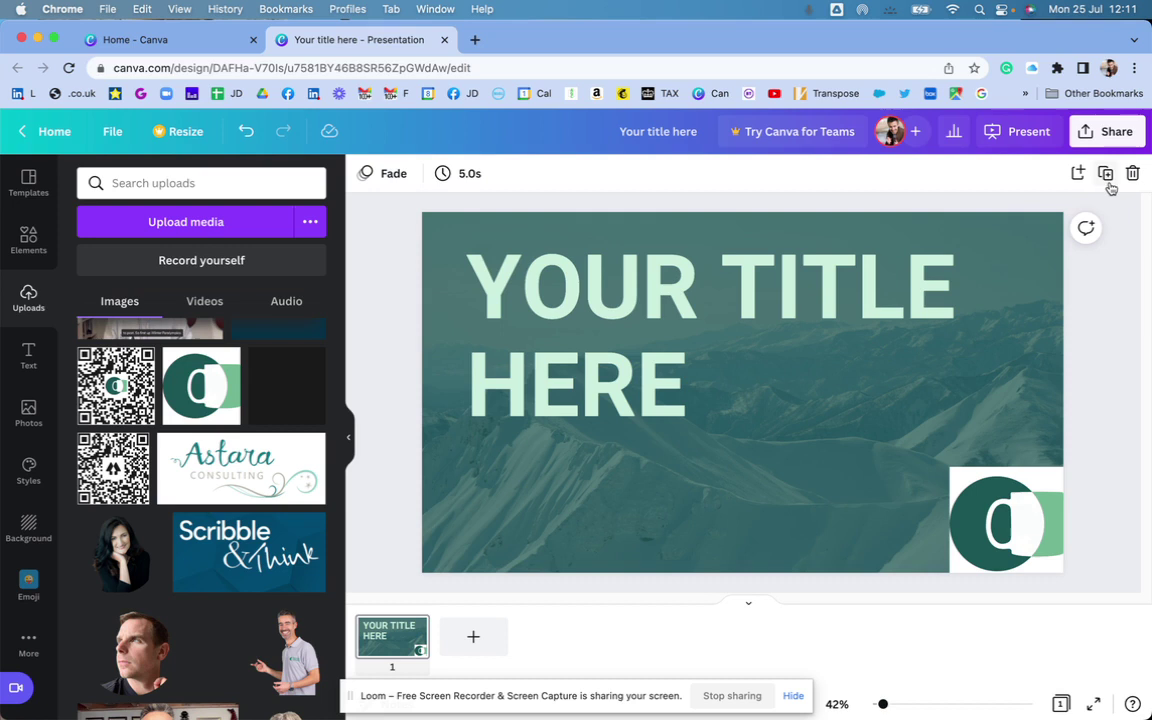
- Duplicate the title slide as page 2 and retype its title as THE NEXT SLIDE
left_click(1105, 174)
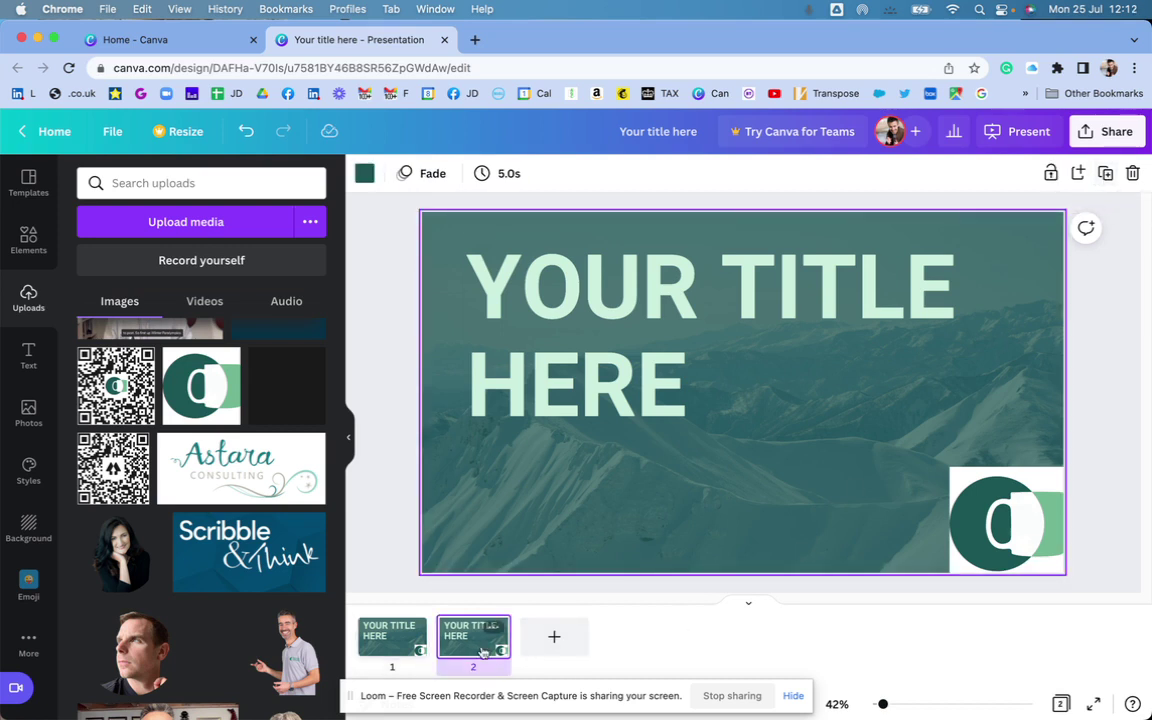
left_click(658, 419)
left_click(679, 394)
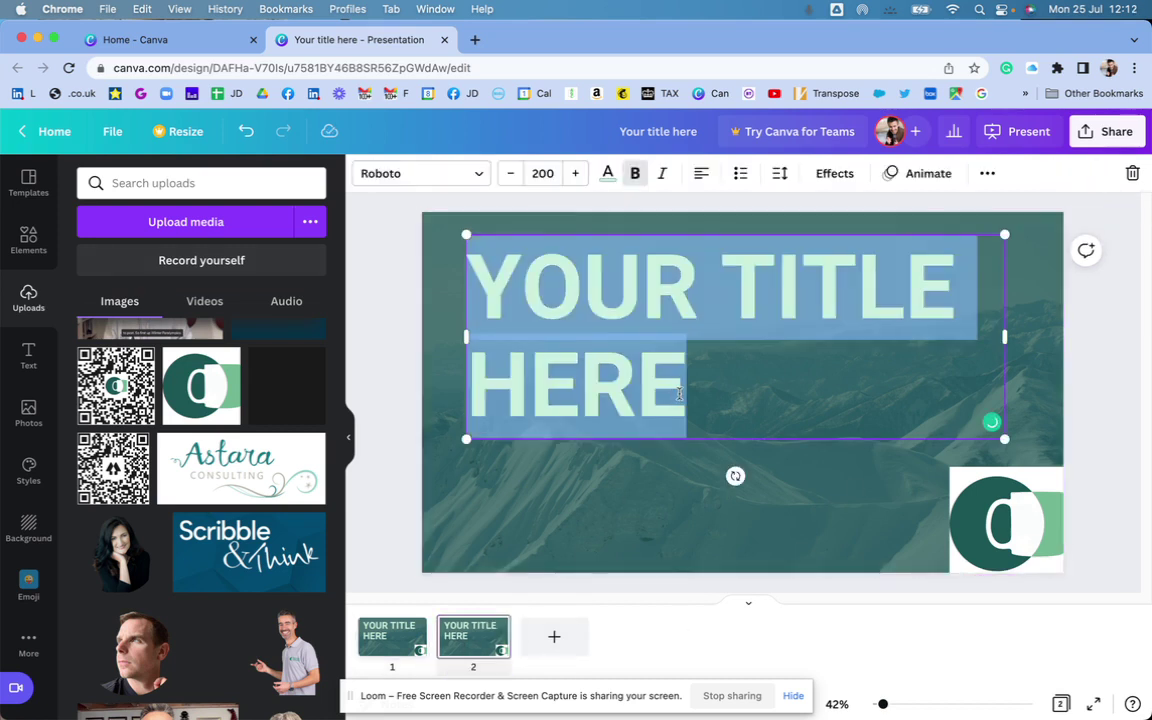
type("THE NE")
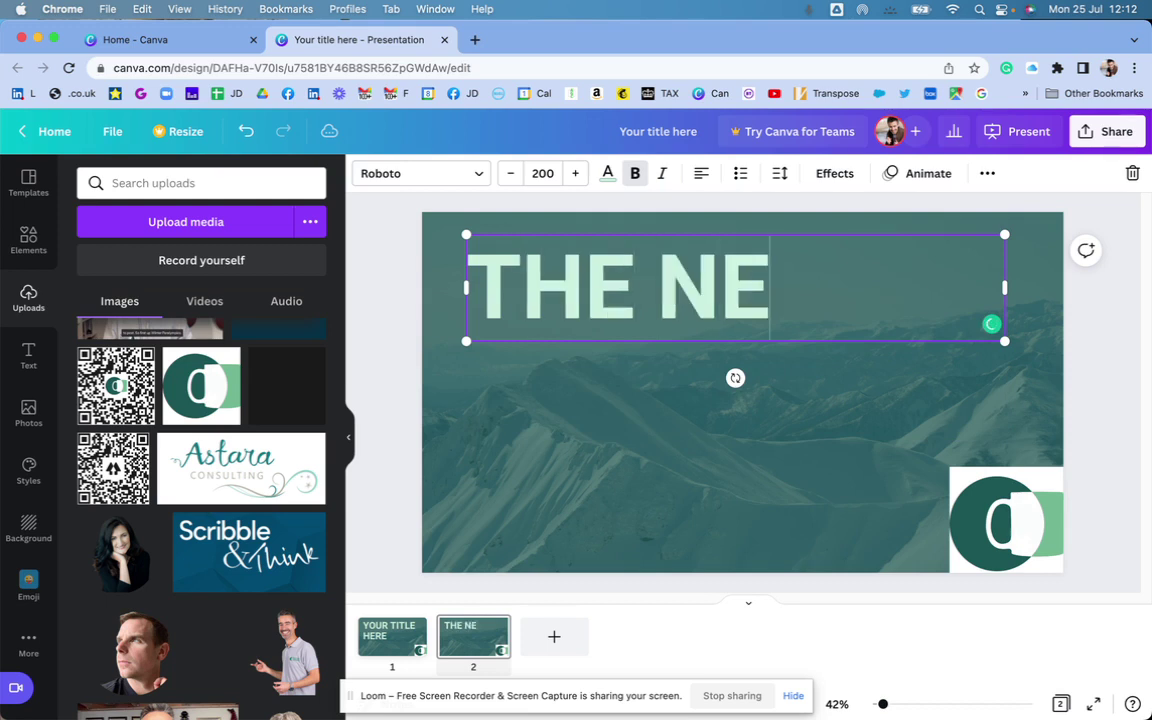
type("XT SLIDE")
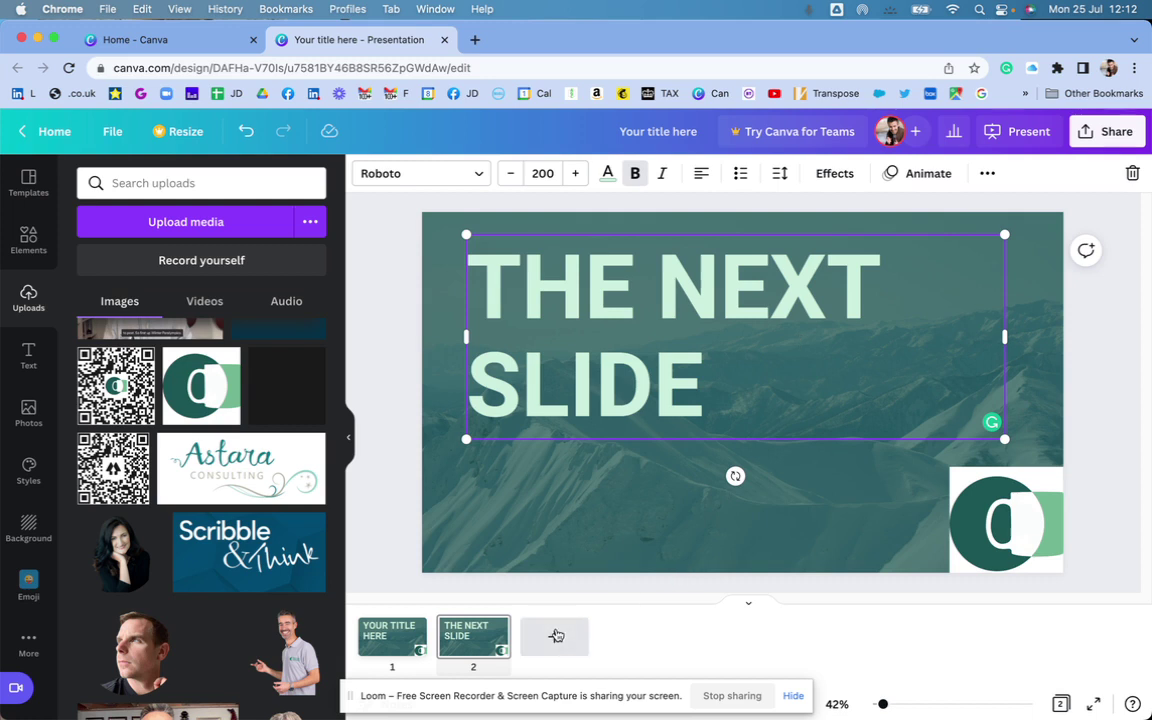
- Add a blank third slide to the presentation
left_click(554, 636)
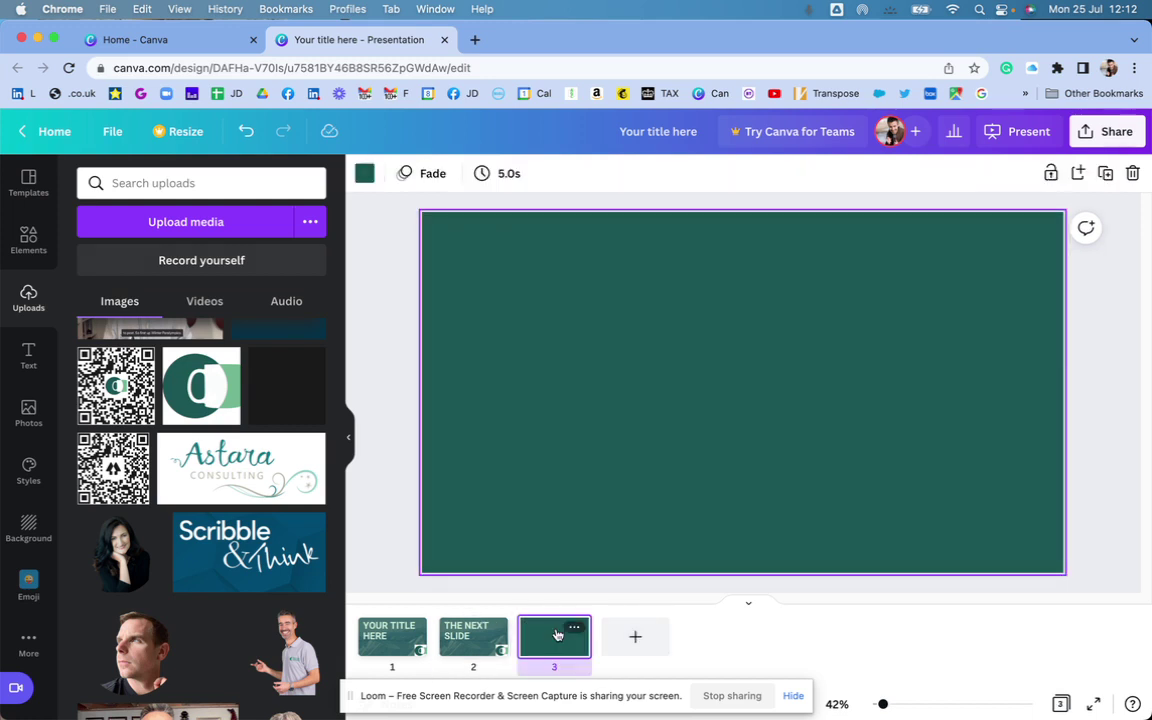
left_click(452, 640)
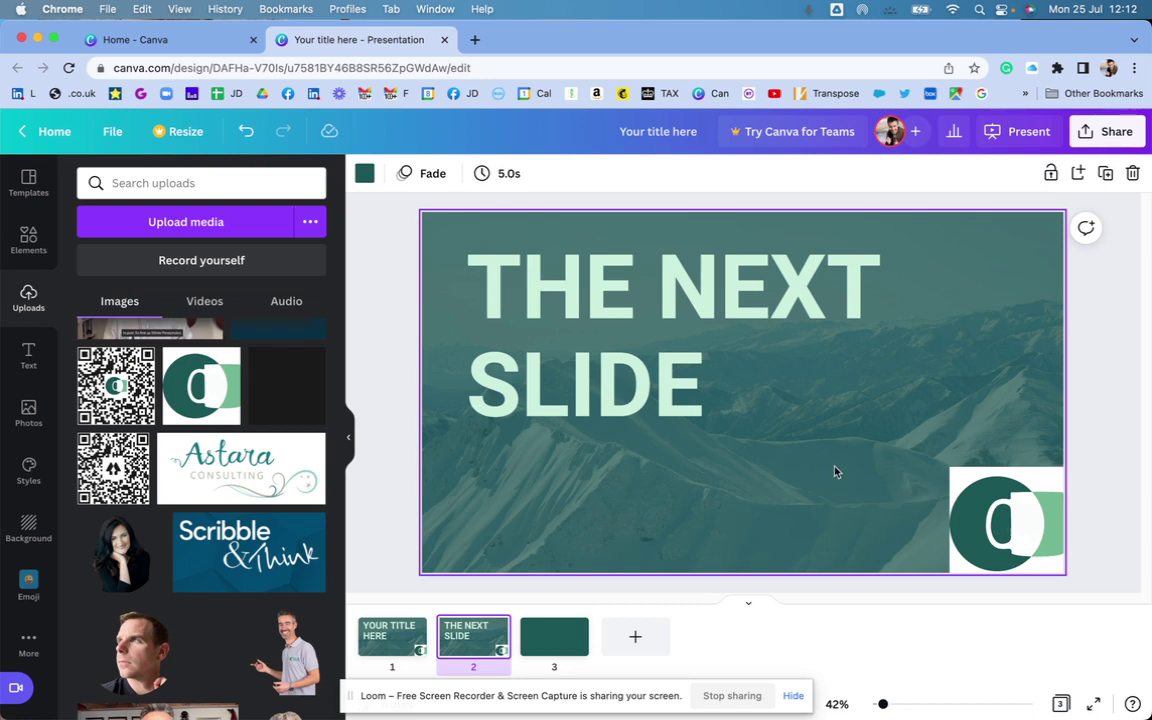
left_click(568, 635)
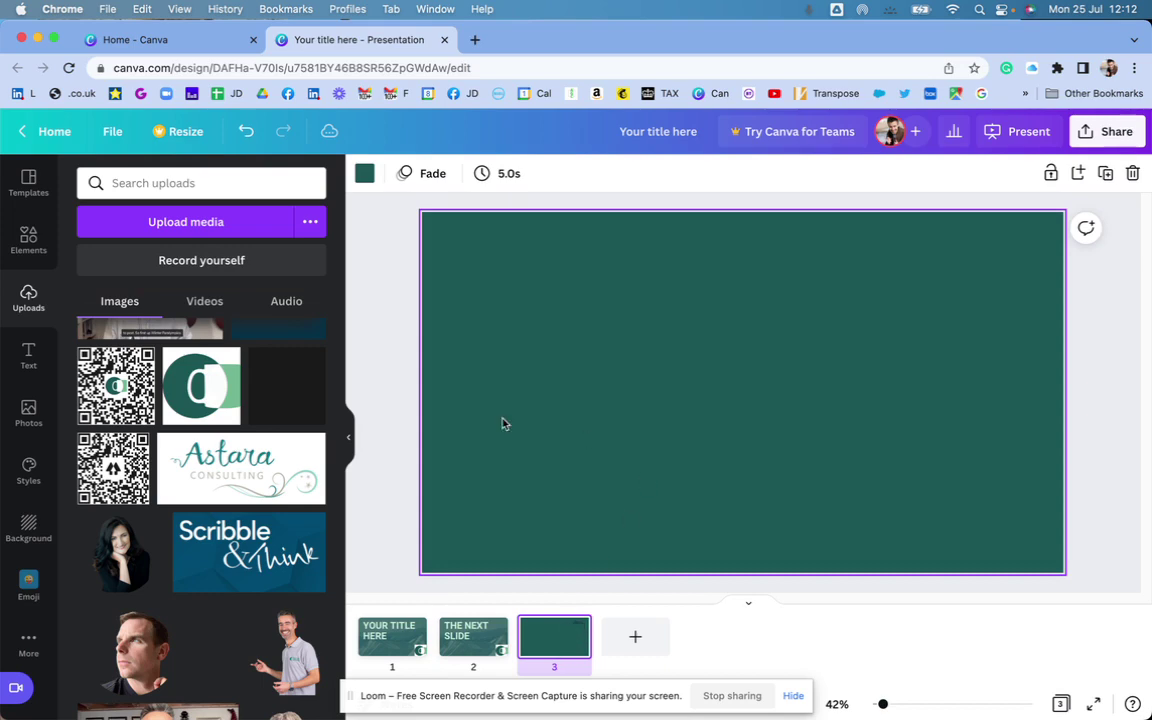
- Add a LAST SLIDE heading, enlarge it to size 235 across the slide, and move it to the top
left_click(28, 355)
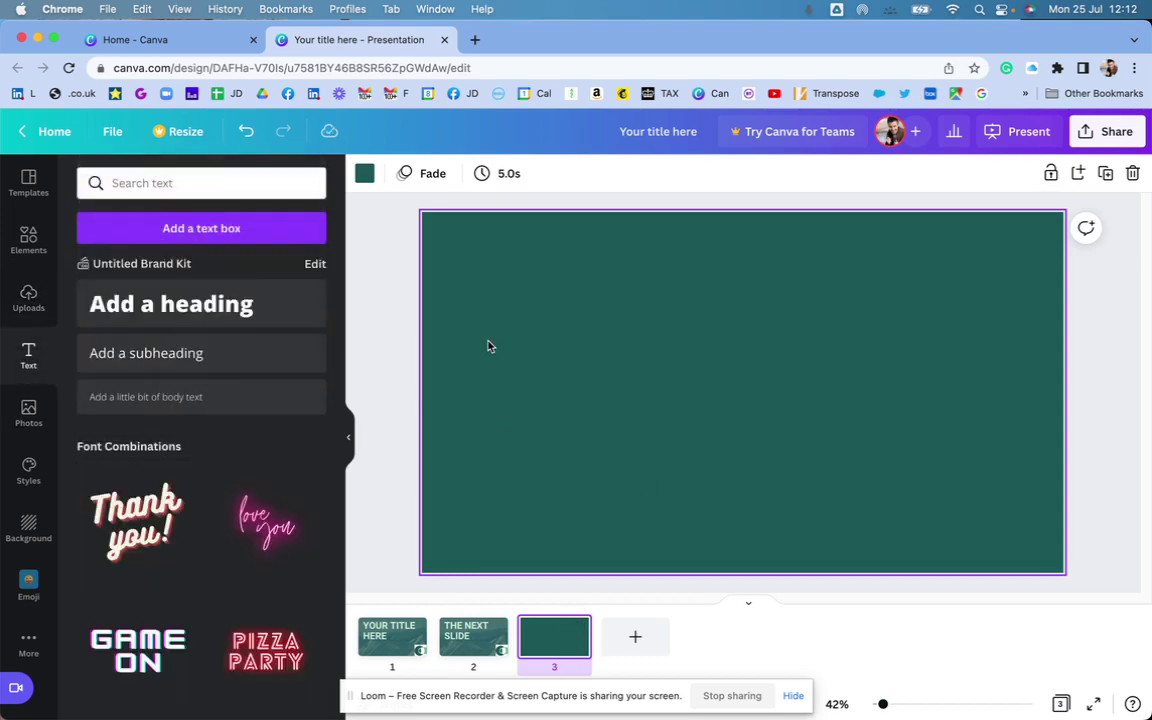
left_click(195, 304)
type("LAST SLIDE")
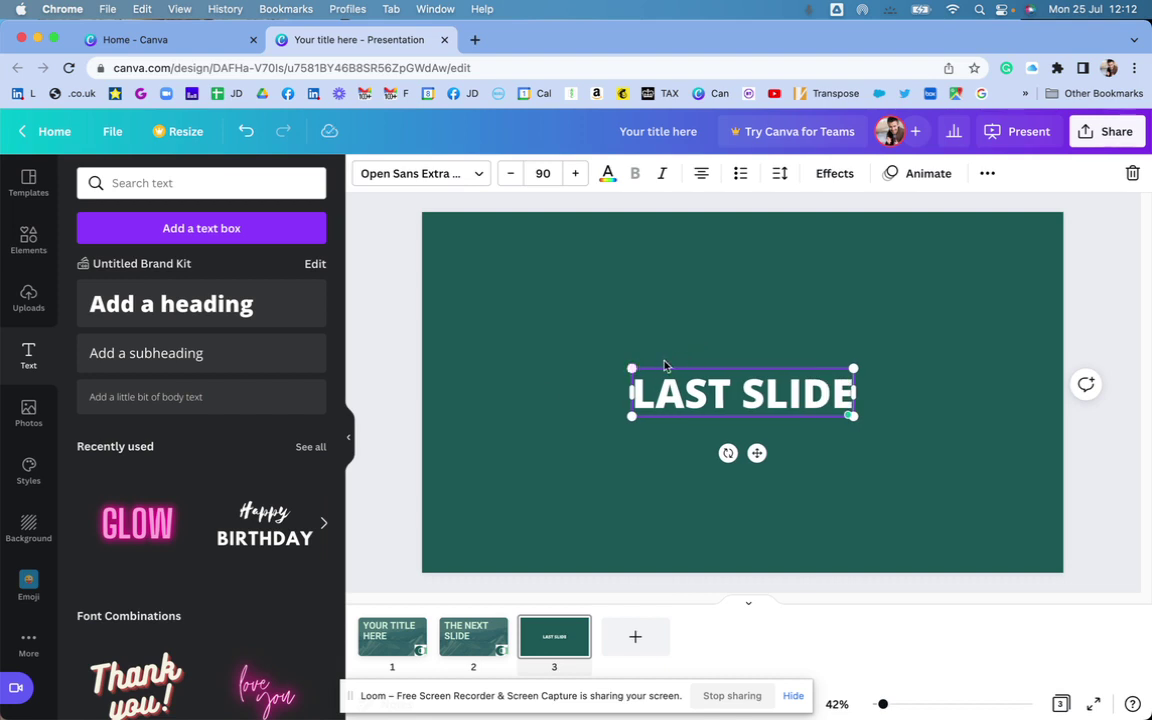
left_click_drag(633, 369, 458, 252)
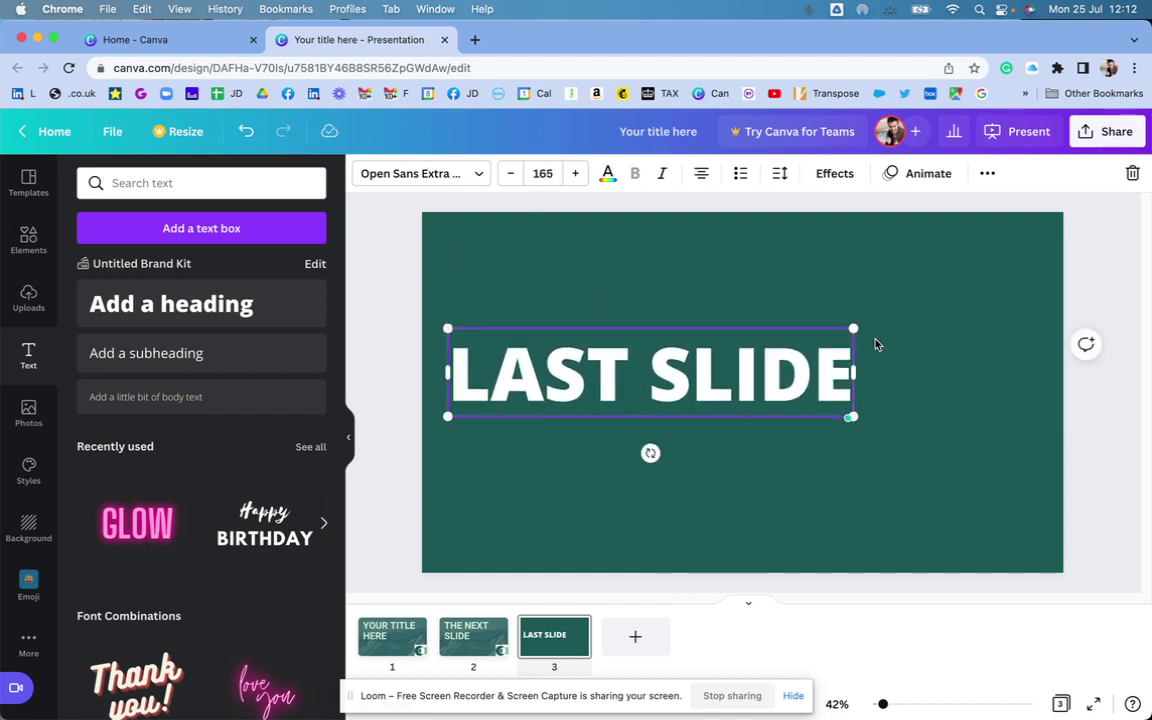
left_click_drag(857, 328, 1025, 254)
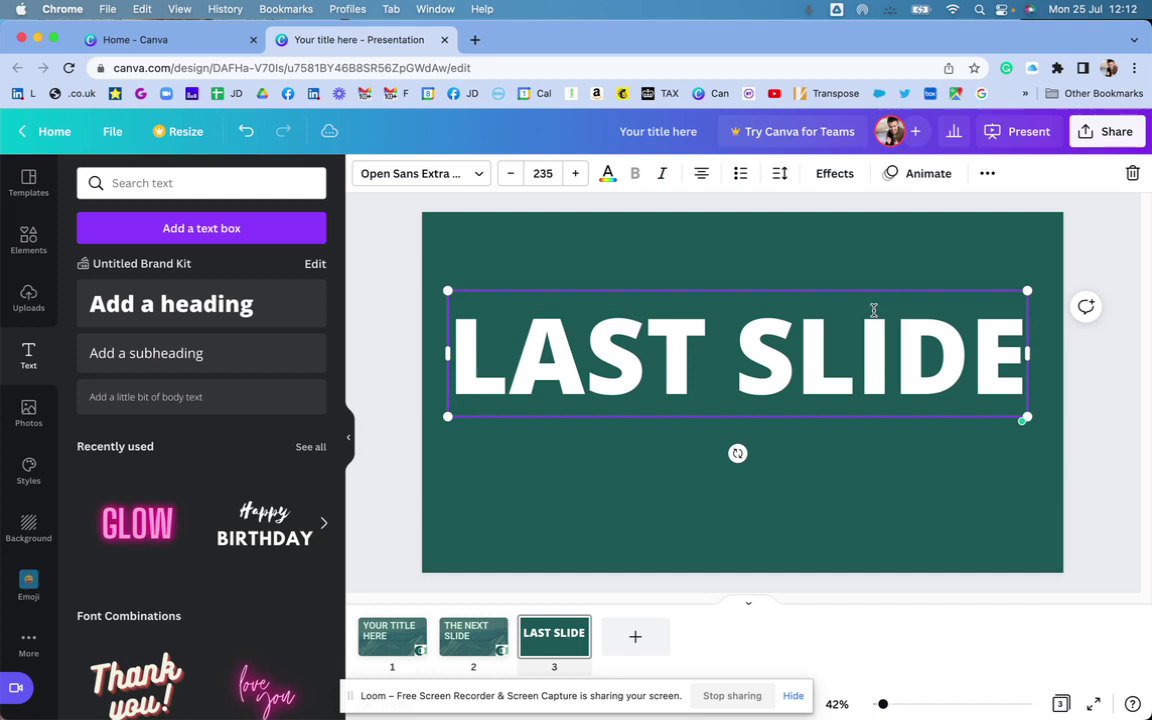
left_click_drag(846, 292, 851, 239)
- Add a 'Call to Action' subheading and place it at the slide's lower left
left_click(188, 358)
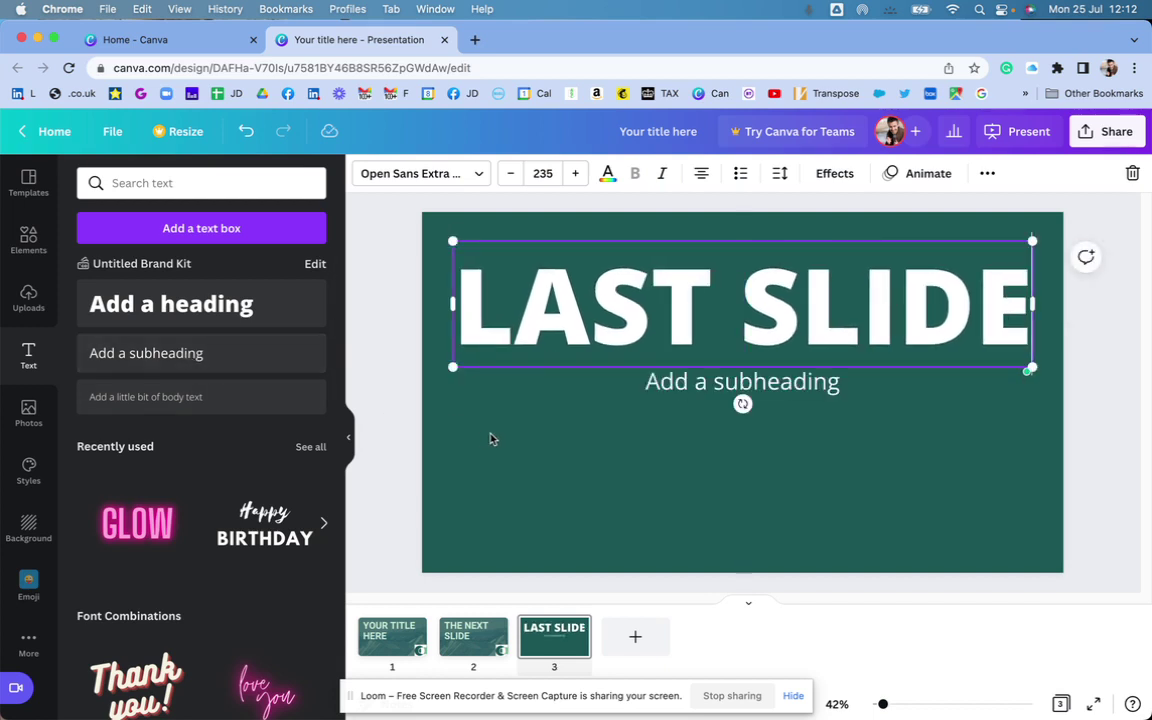
left_click(684, 440)
left_click(708, 390)
left_click(704, 384)
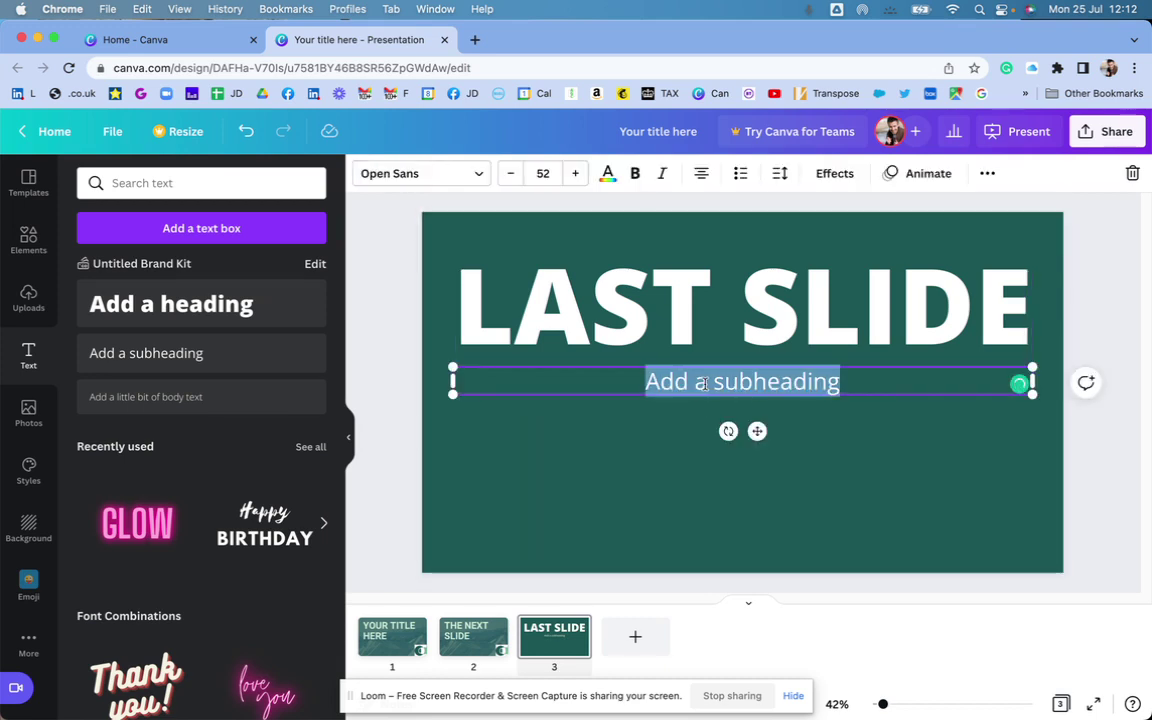
type("Call to A")
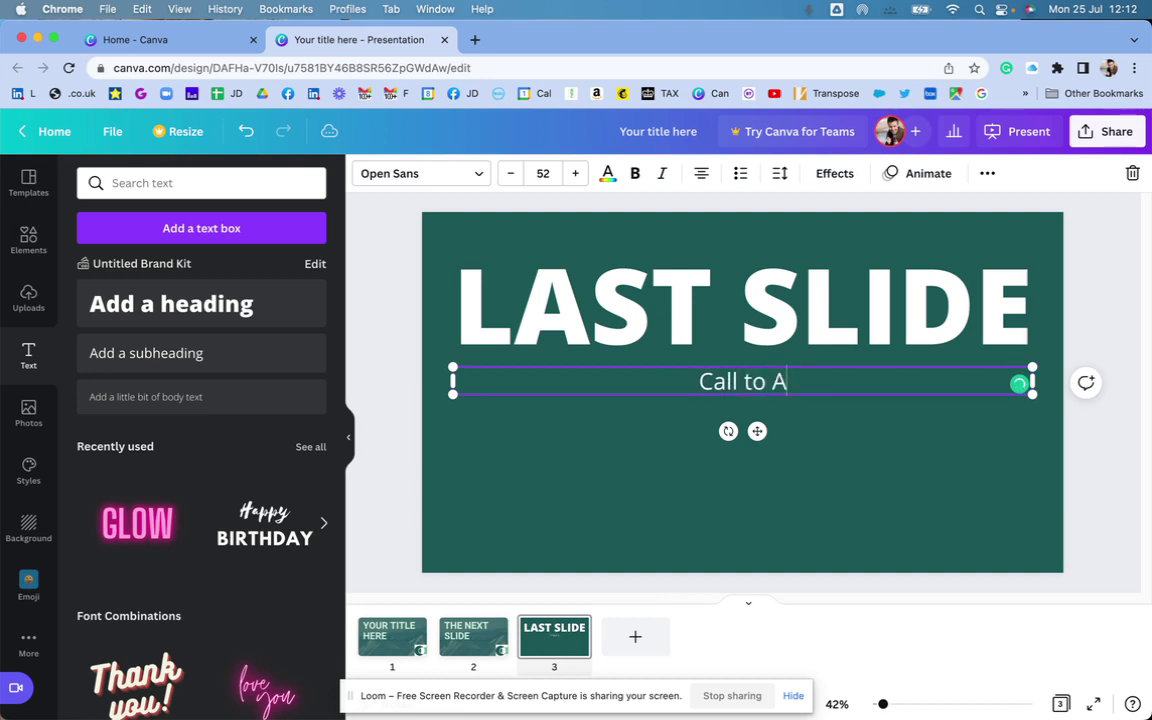
type("ction")
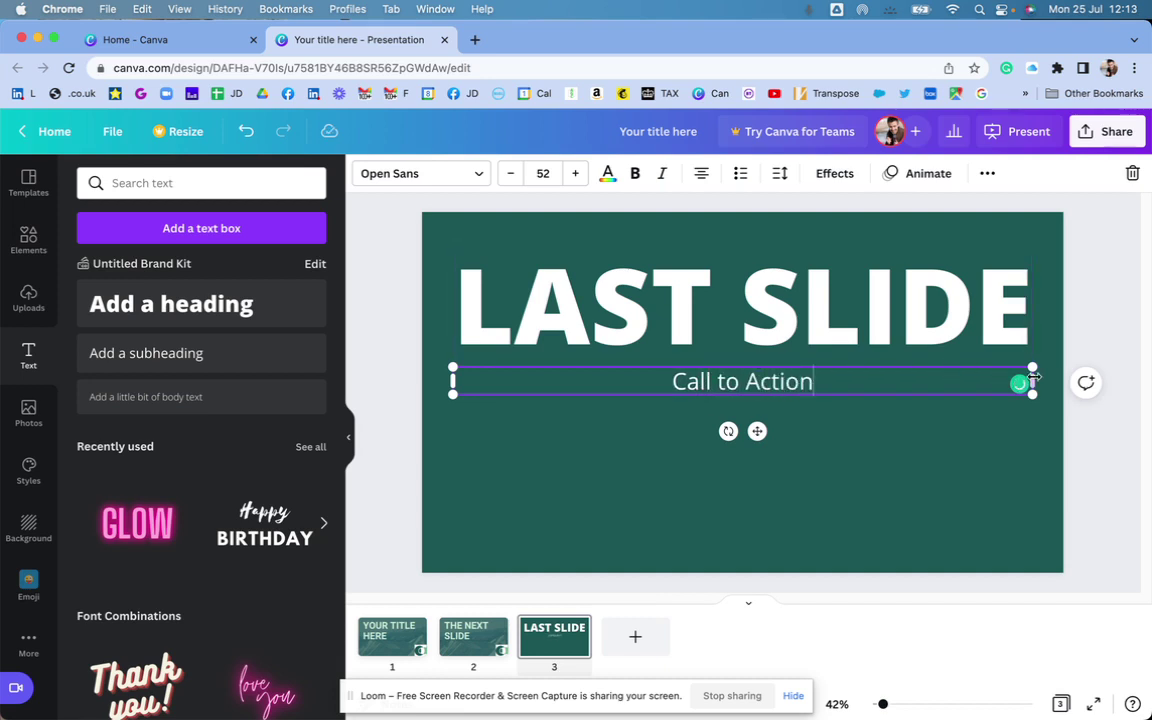
left_click_drag(1033, 378, 668, 383)
left_click_drag(592, 382, 571, 491)
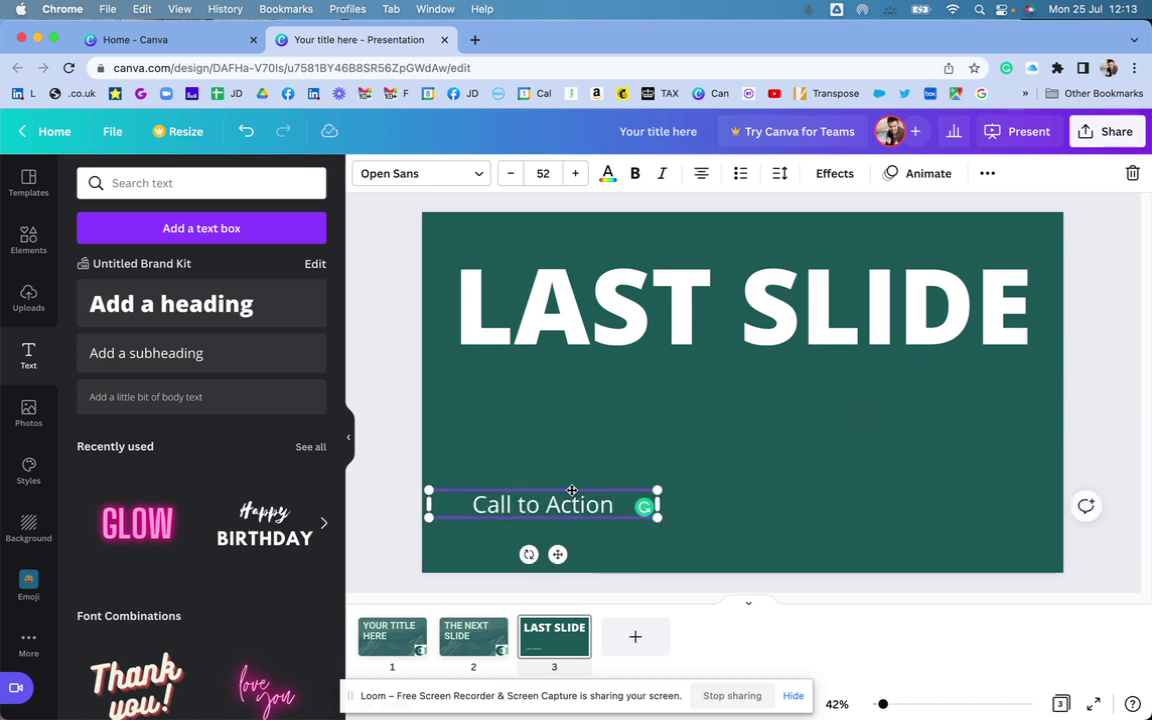
- Append the contact phone number and widen the box so it fits on one line
left_click(805, 509)
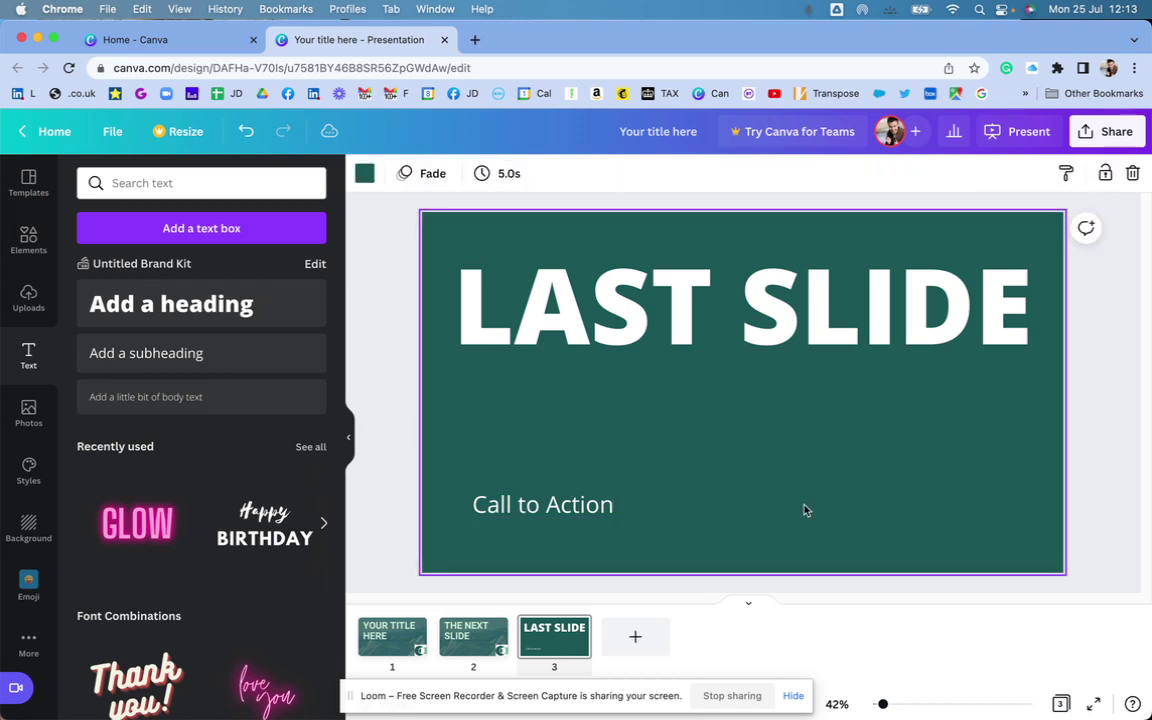
left_click(624, 520)
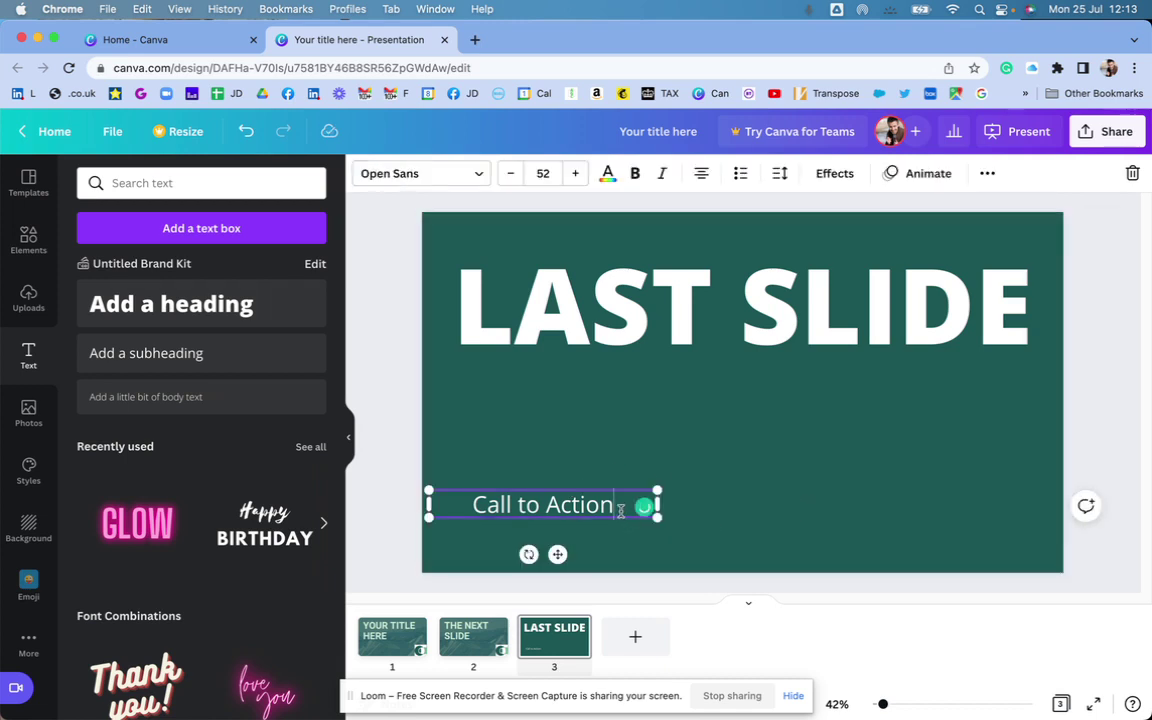
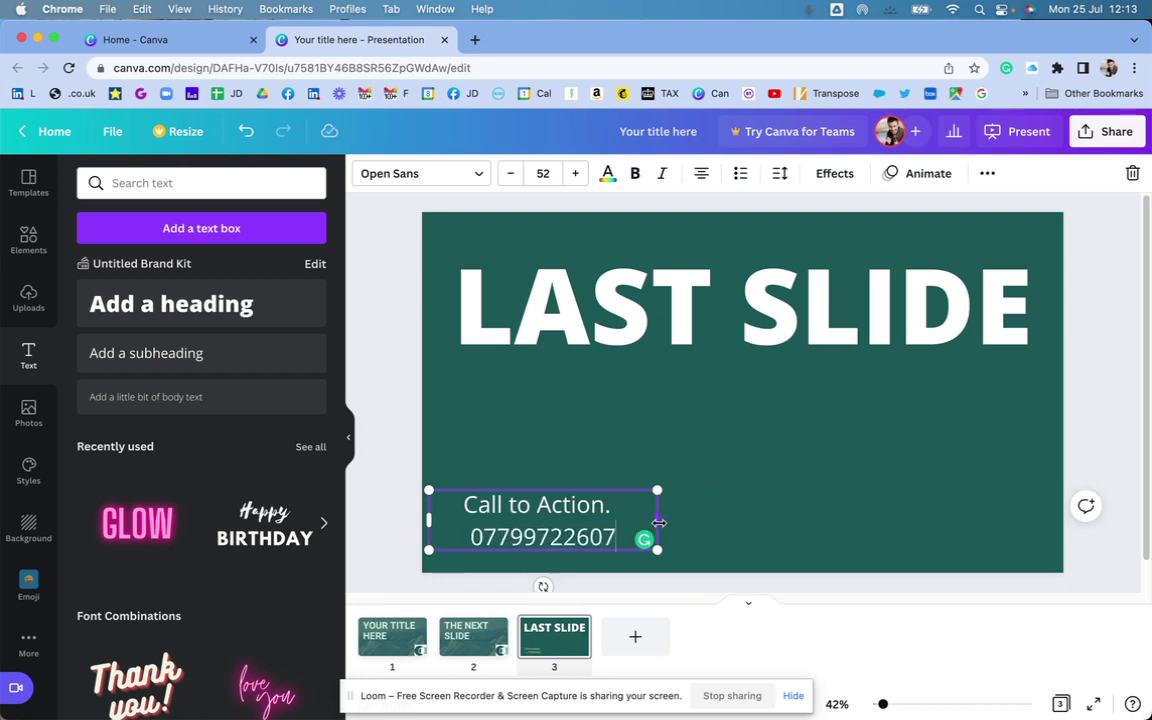
left_click_drag(657, 520, 915, 505)
left_click(845, 413)
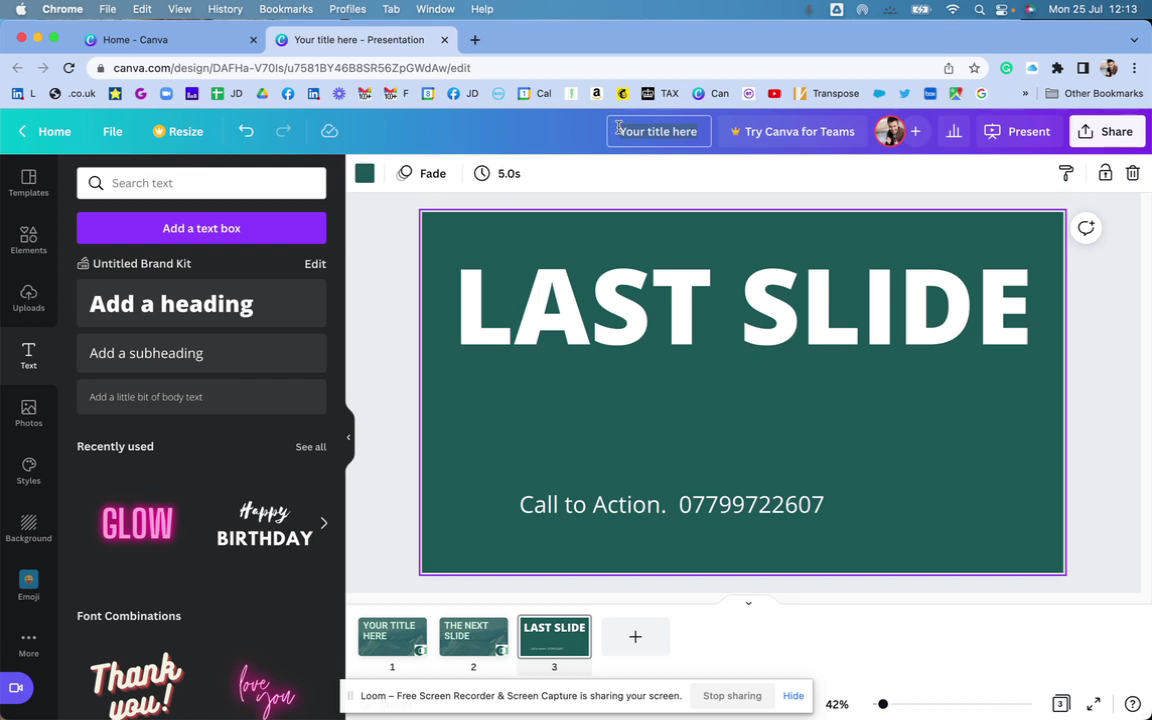
- Name the presentation 'Demo for Doc Post' and download all pages as PDF Standard
left_click(619, 128)
type("Demo")
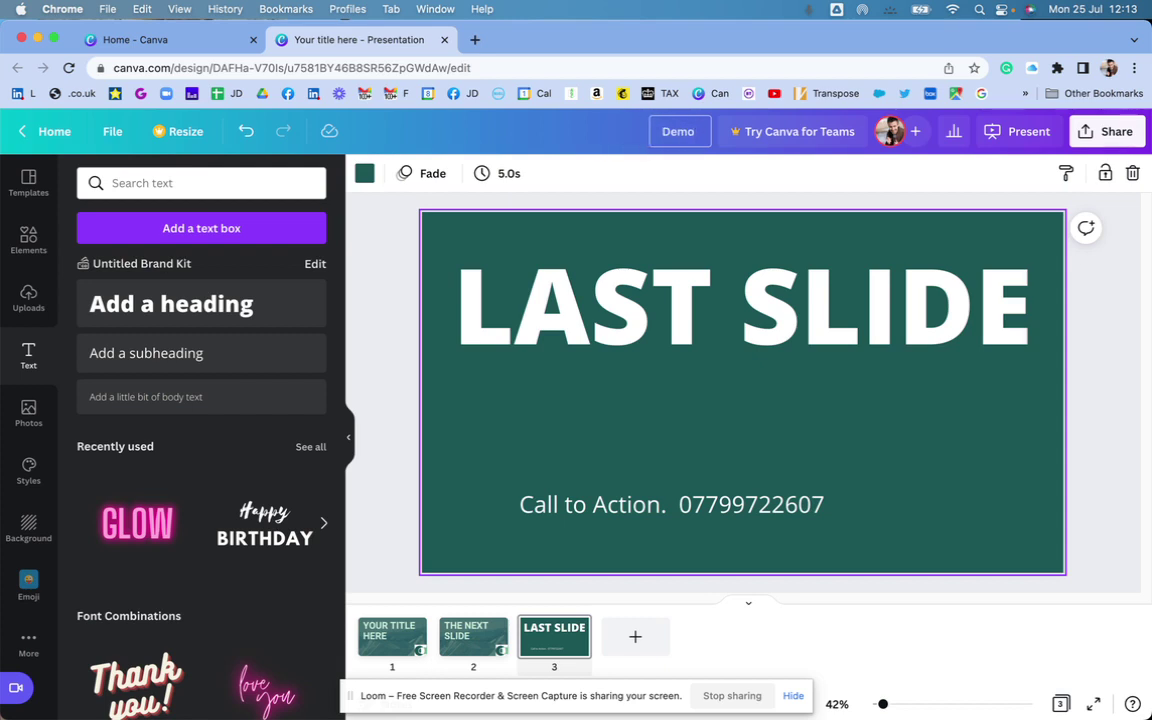
type(" for Doc Post")
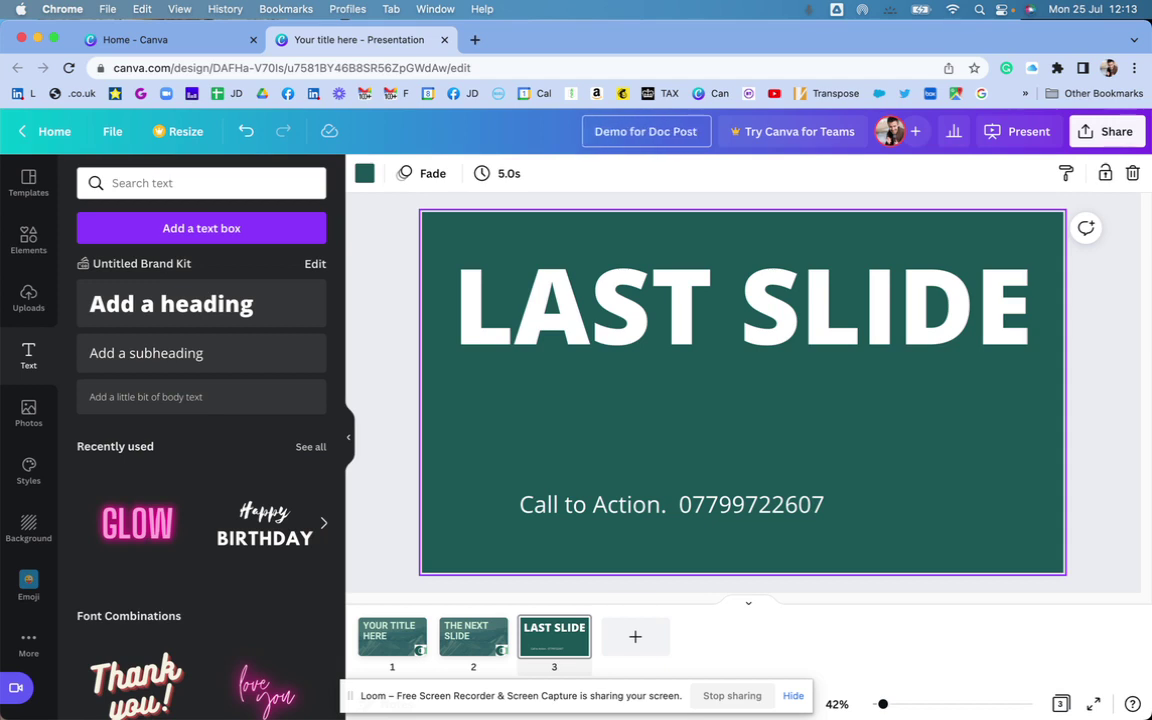
left_click(1107, 131)
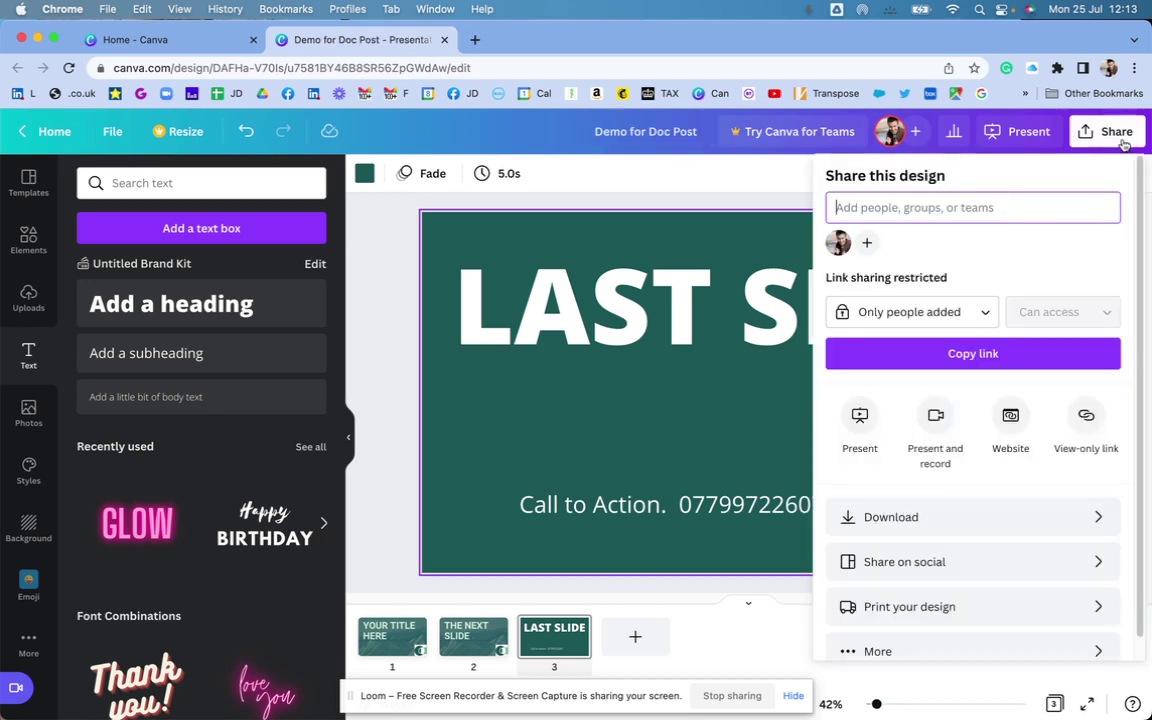
left_click(962, 518)
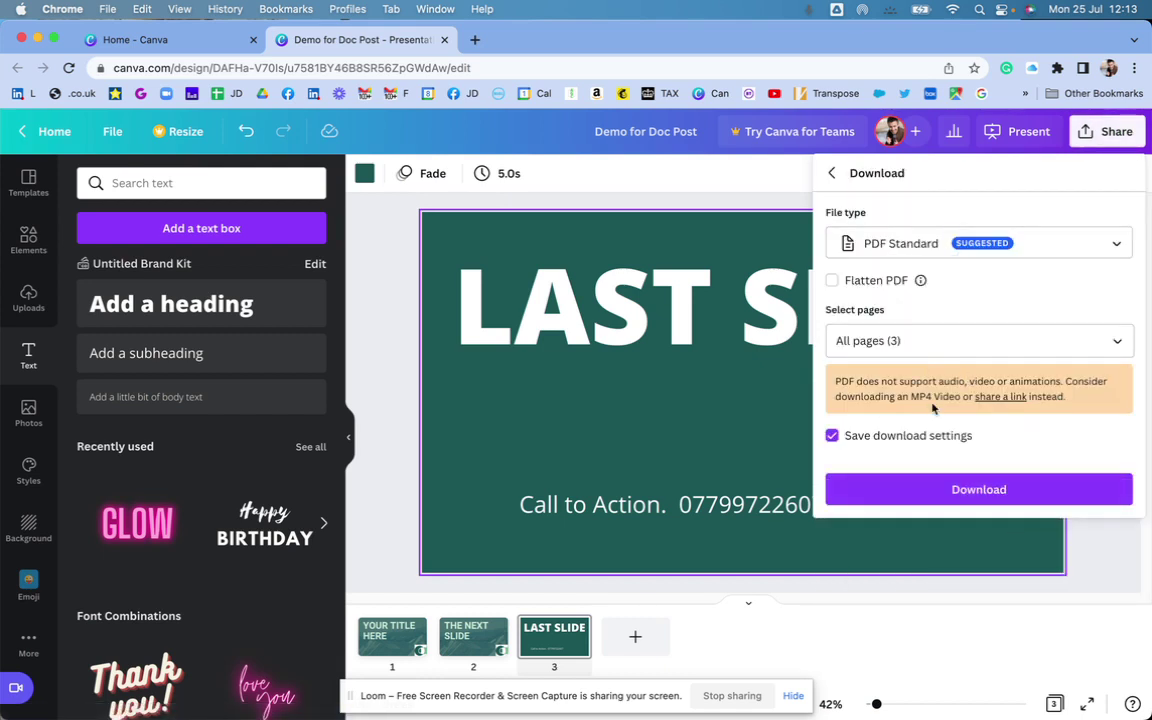
left_click(979, 495)
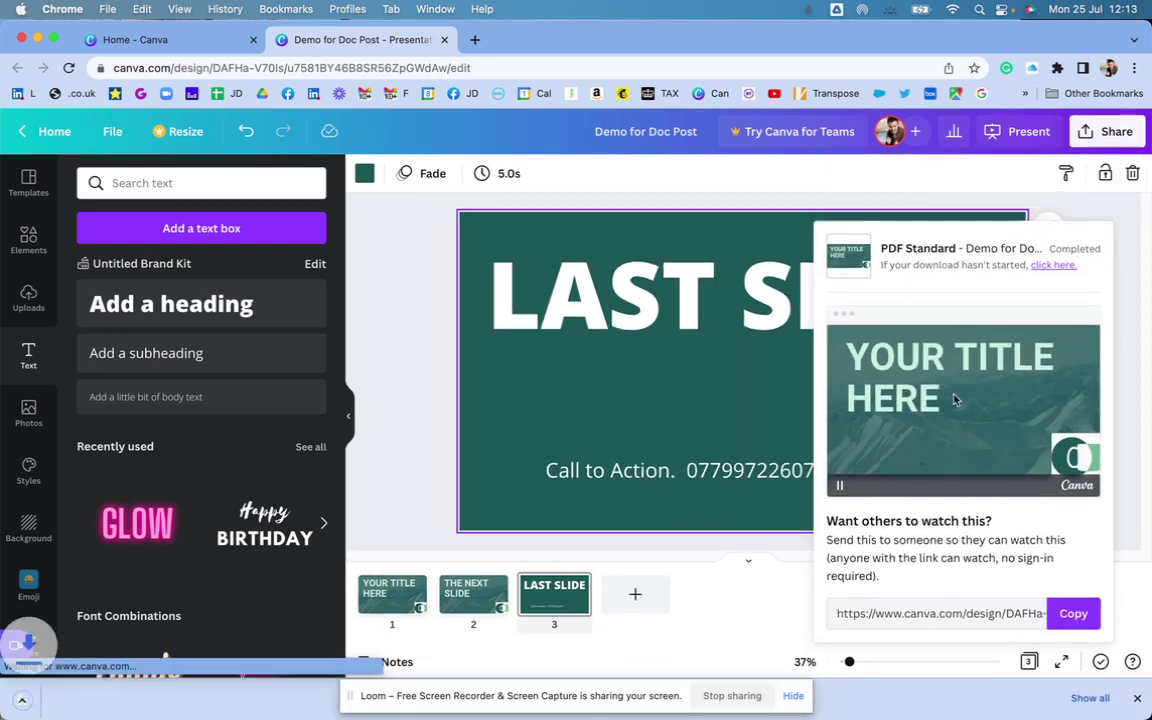
key("super+grave")
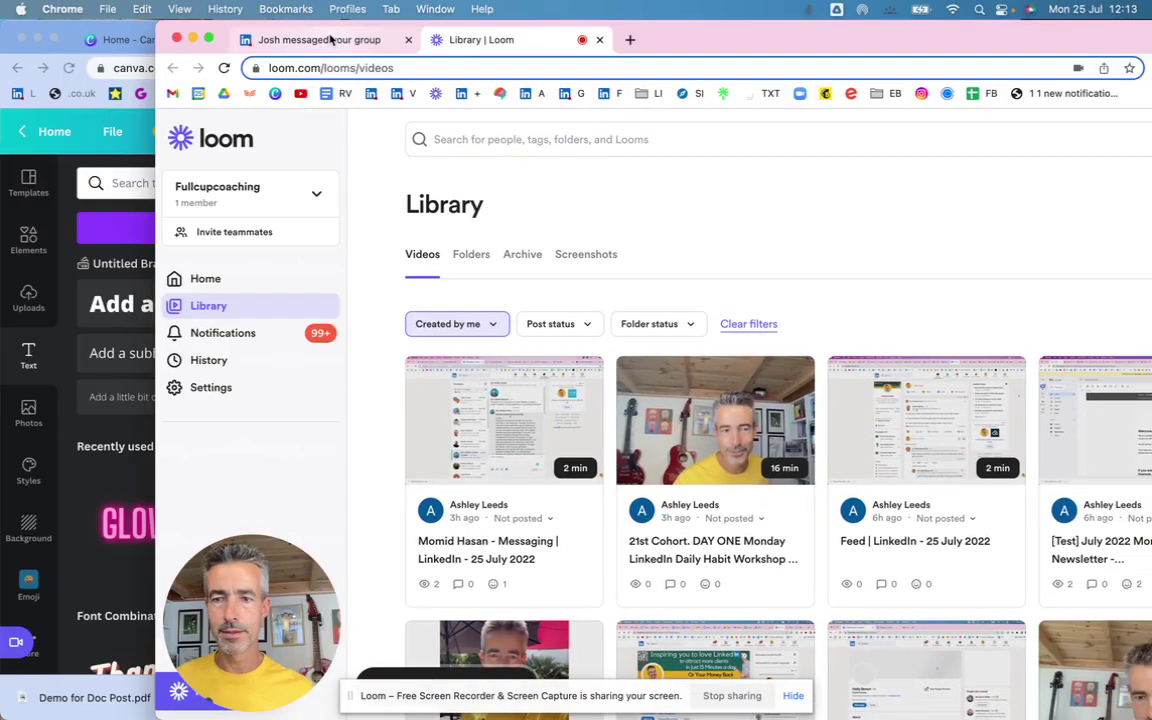
- Start a document post in the LinkedIn group and attach the Demo for Doc Post PDF
left_click(330, 38)
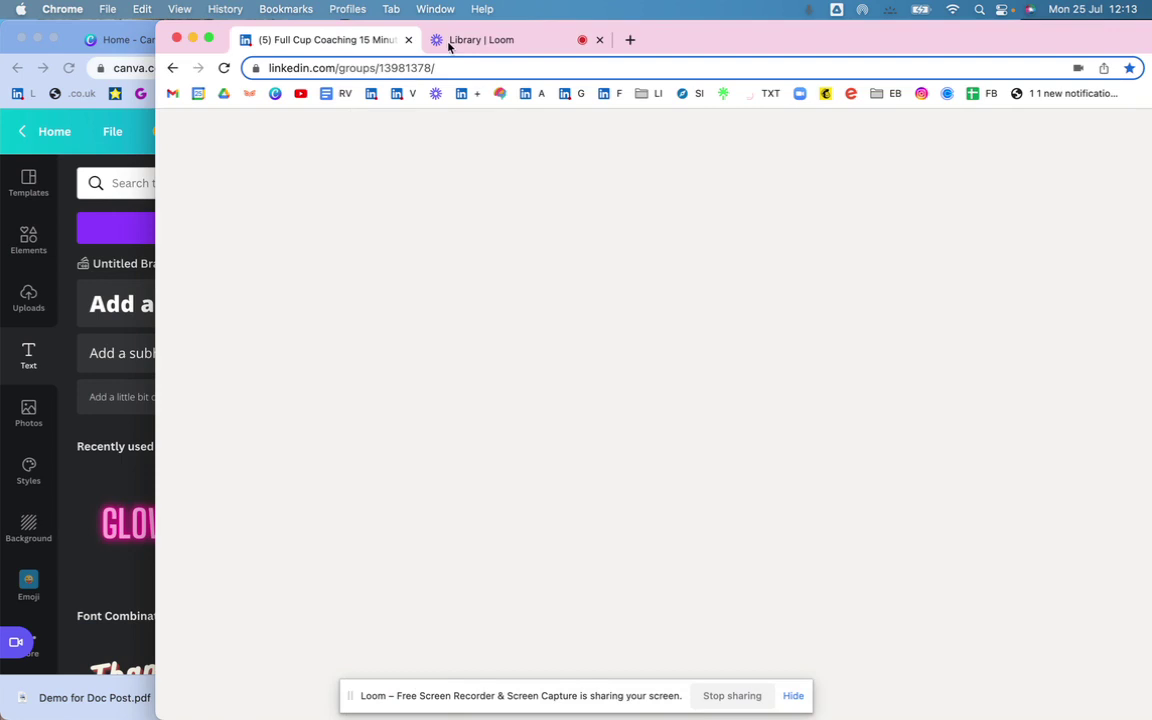
left_click(1029, 207)
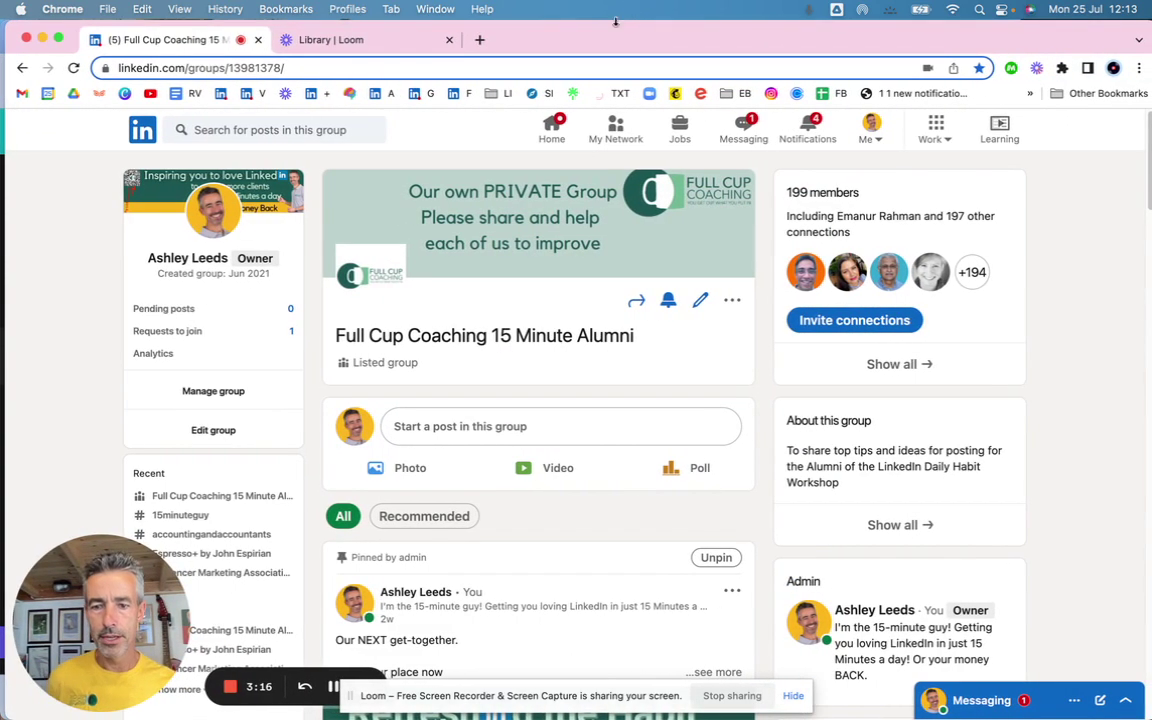
left_click(533, 426)
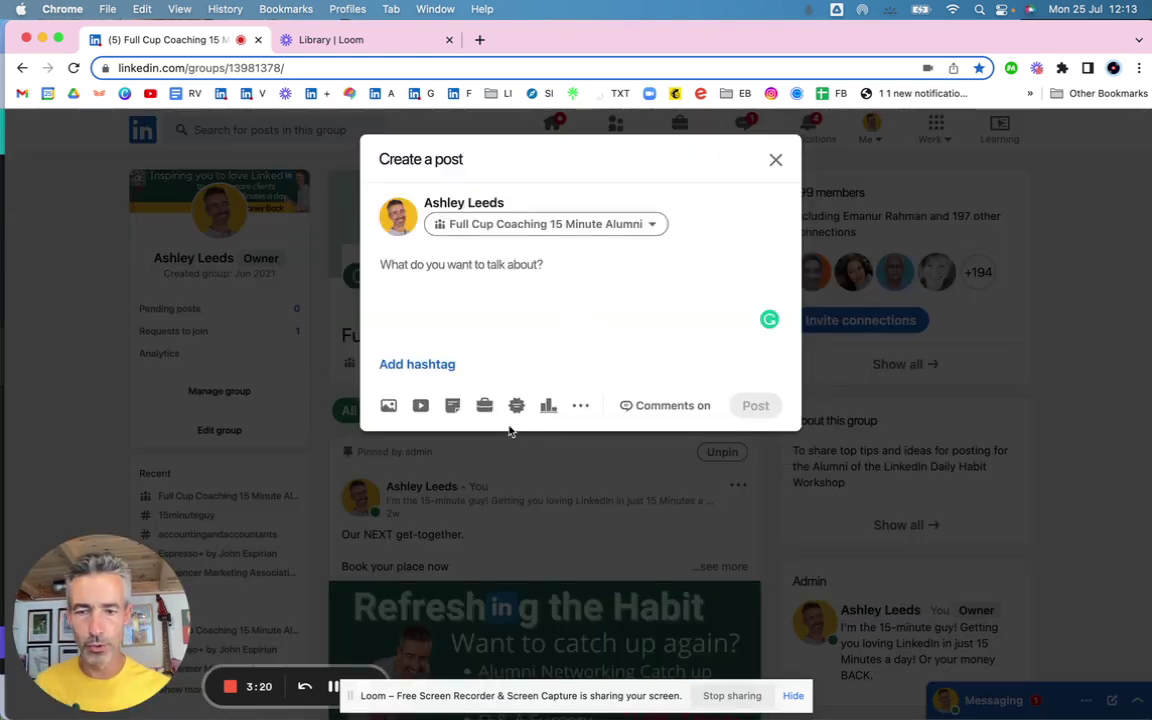
left_click(455, 407)
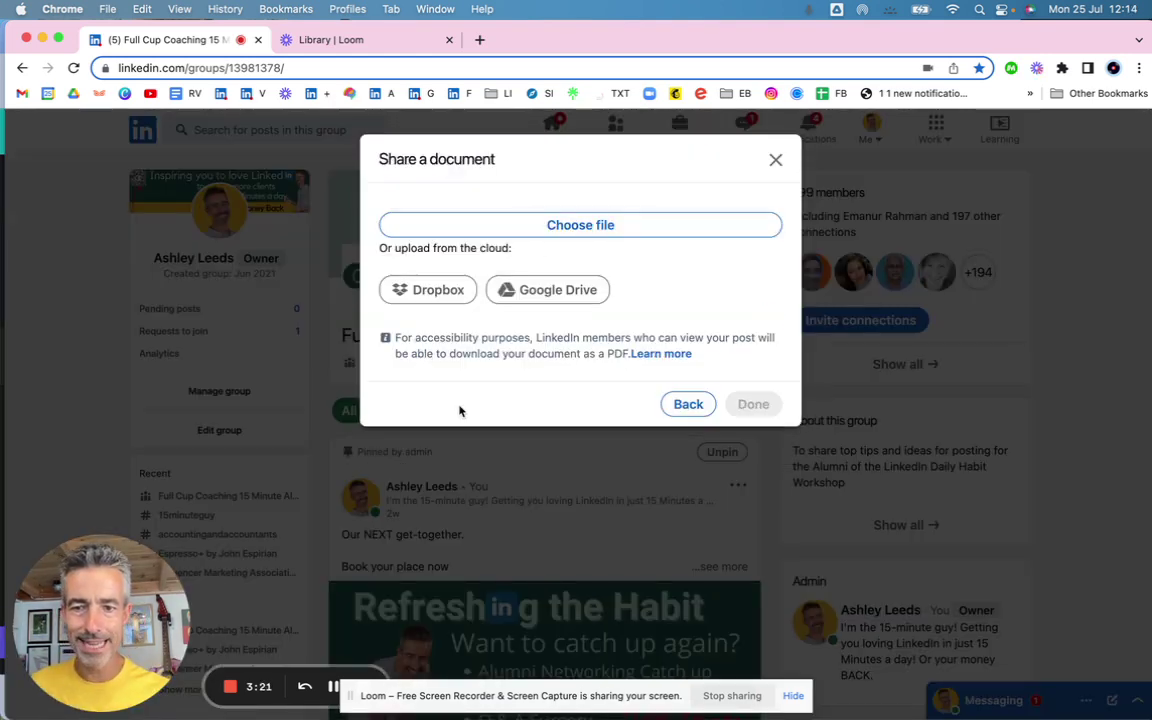
left_click(558, 227)
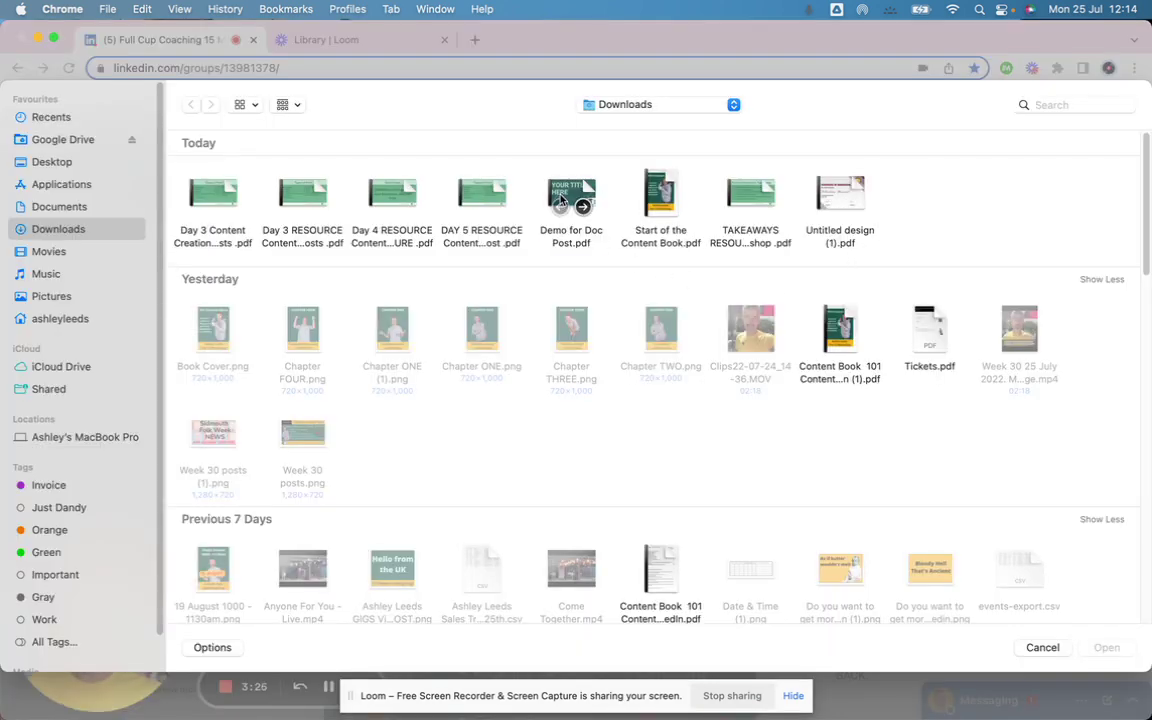
double_click(565, 196)
- Title the document 'This is a Demo of Document Post', correcting the typos
left_click(481, 235)
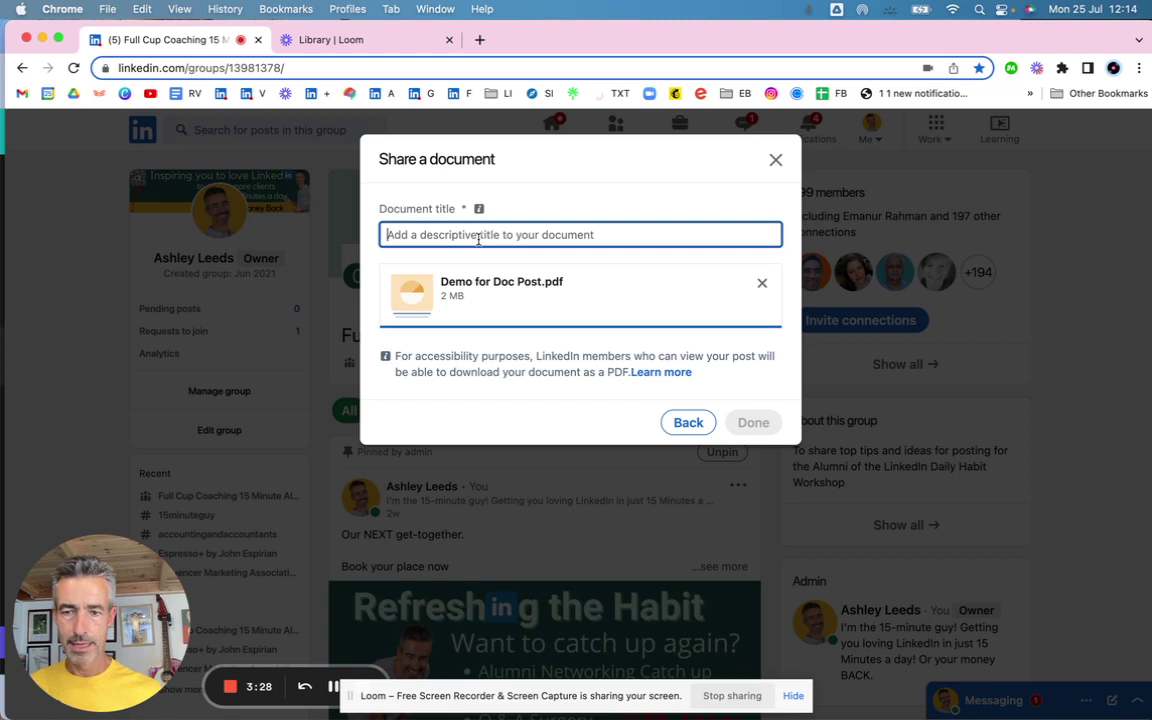
type("Thi is ")
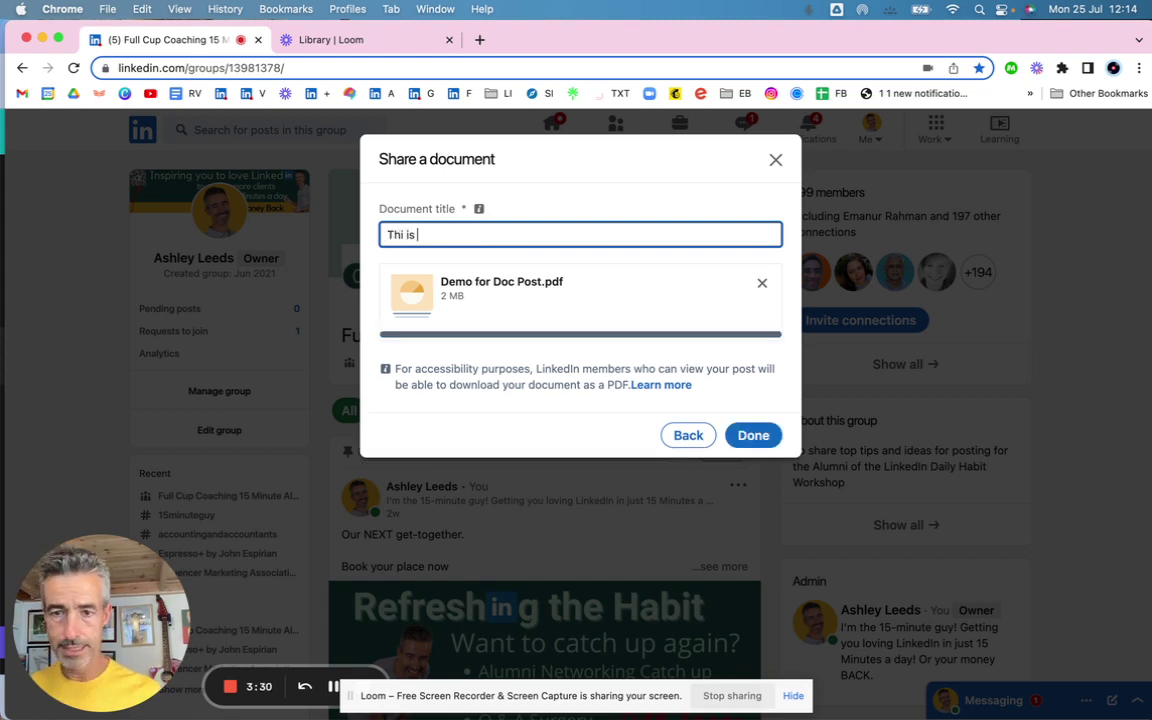
type("s")
key("BackSpace")
type("a")
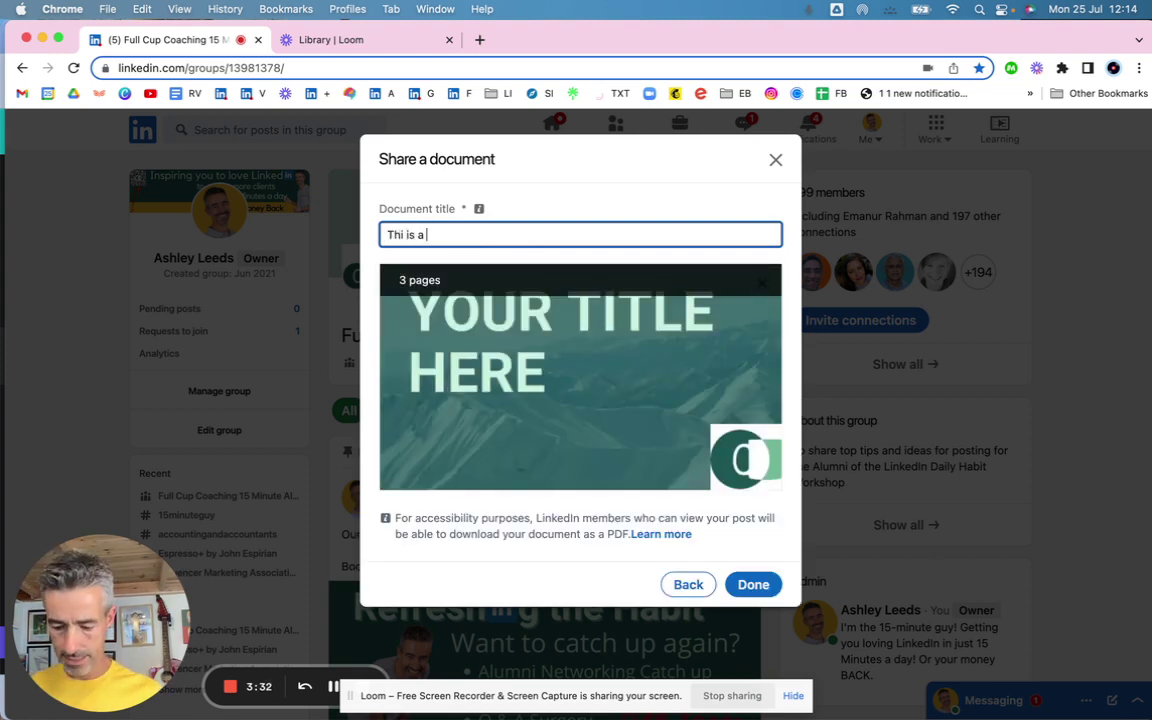
type(" Demo of.")
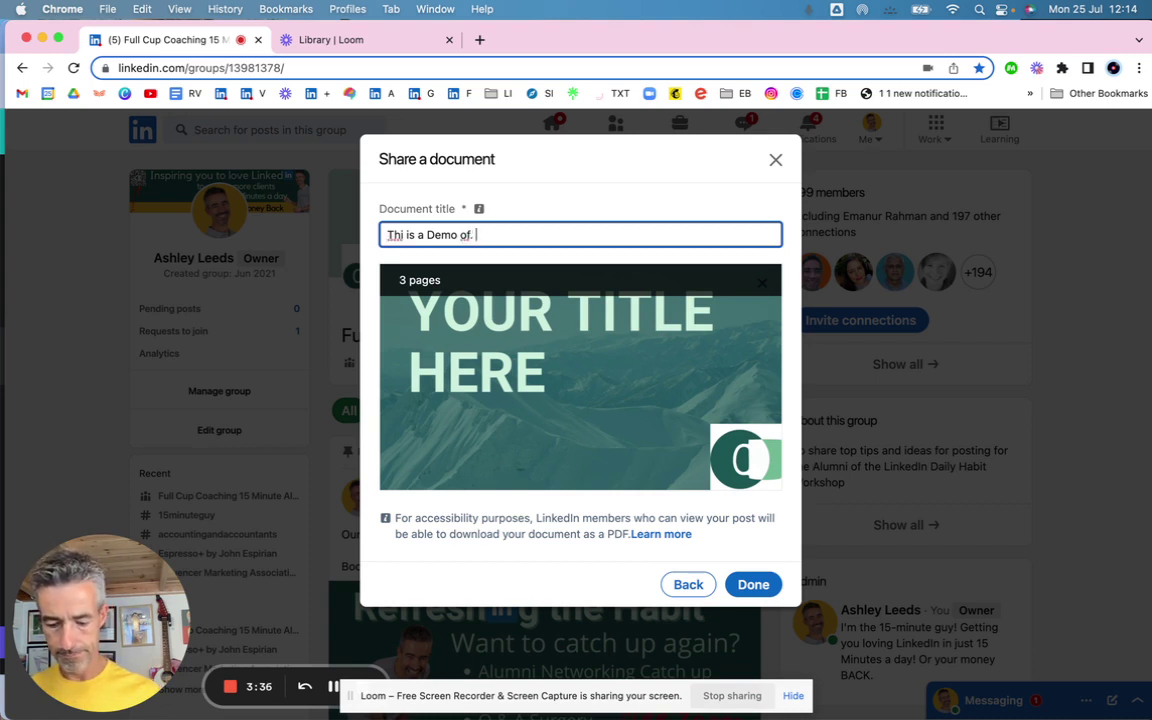
type(" Document Post")
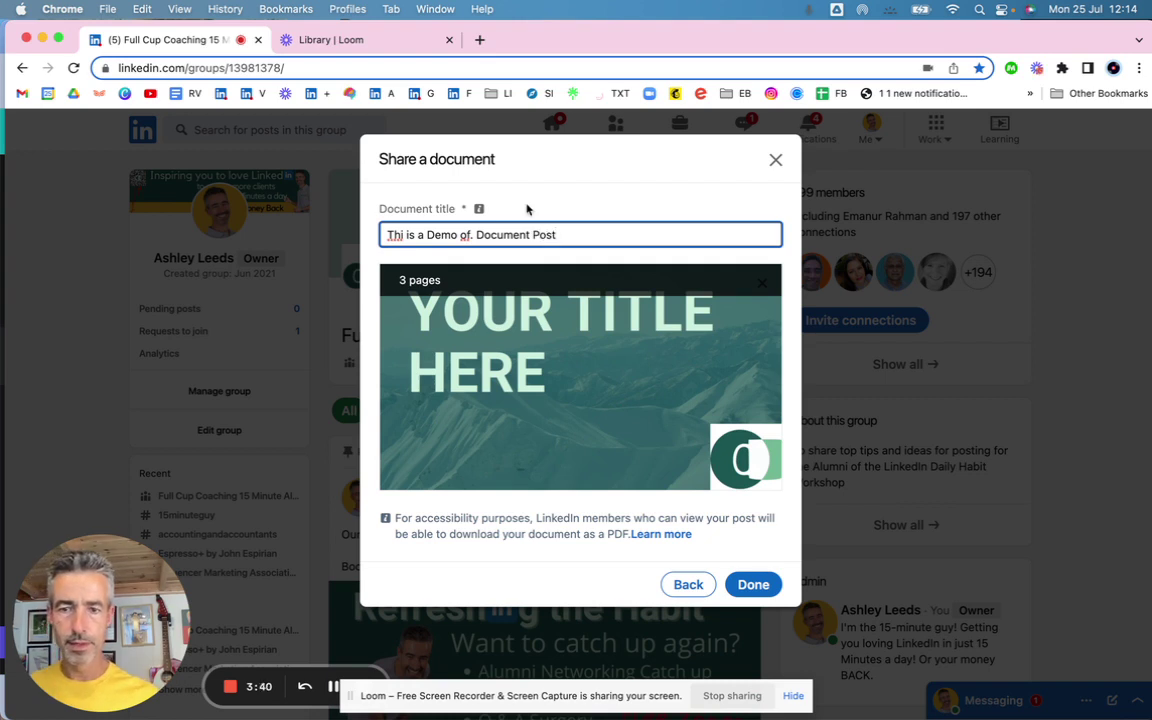
left_click(472, 235)
key("BackSpace")
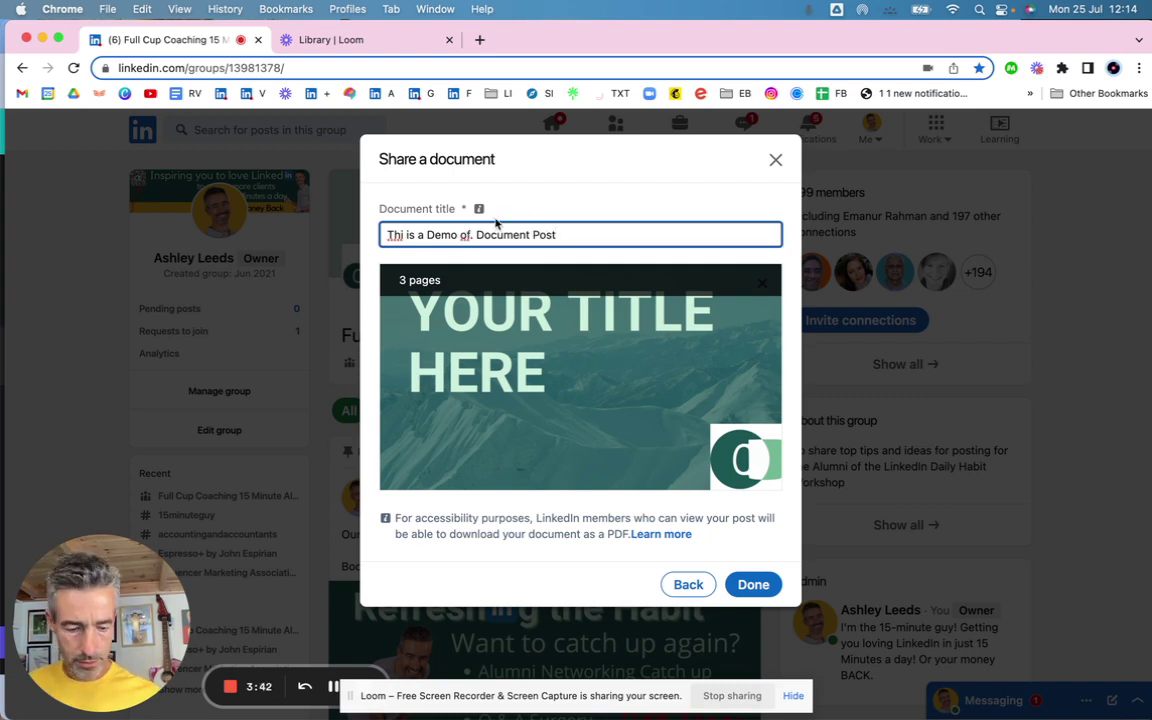
key("BackSpace")
left_click(409, 235)
type("s")
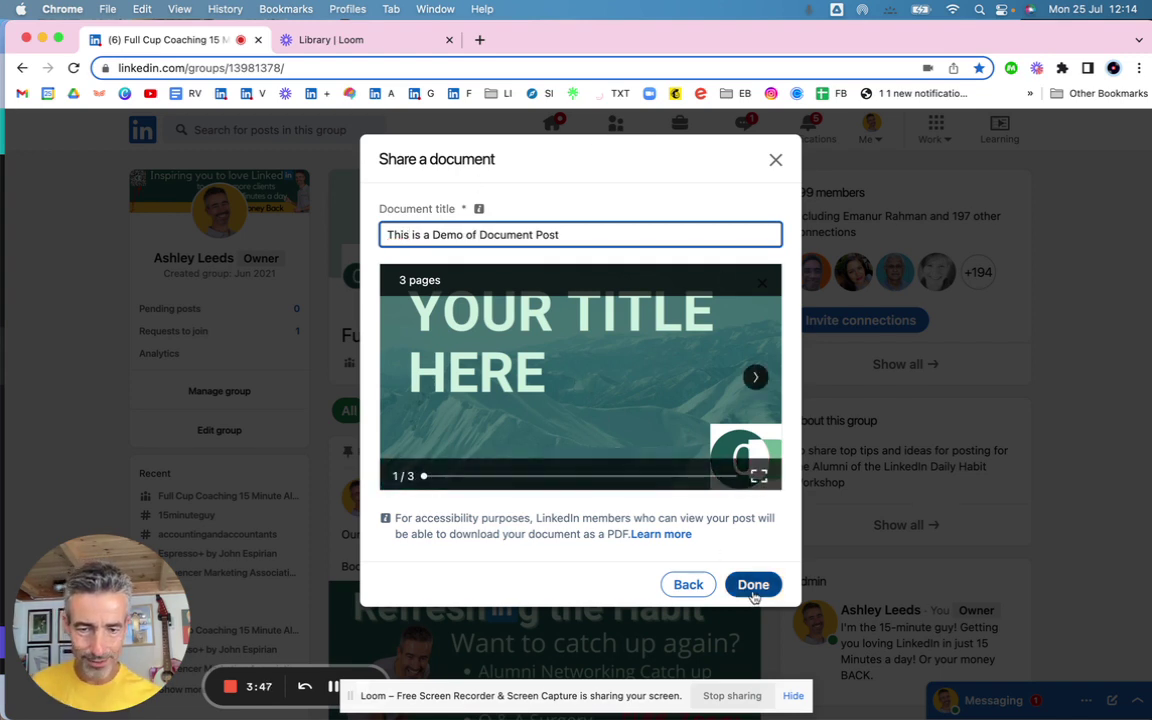
- Write the caption 'Here's a Quick Demo, see the video in Comments', fixing its typos
left_click(753, 652)
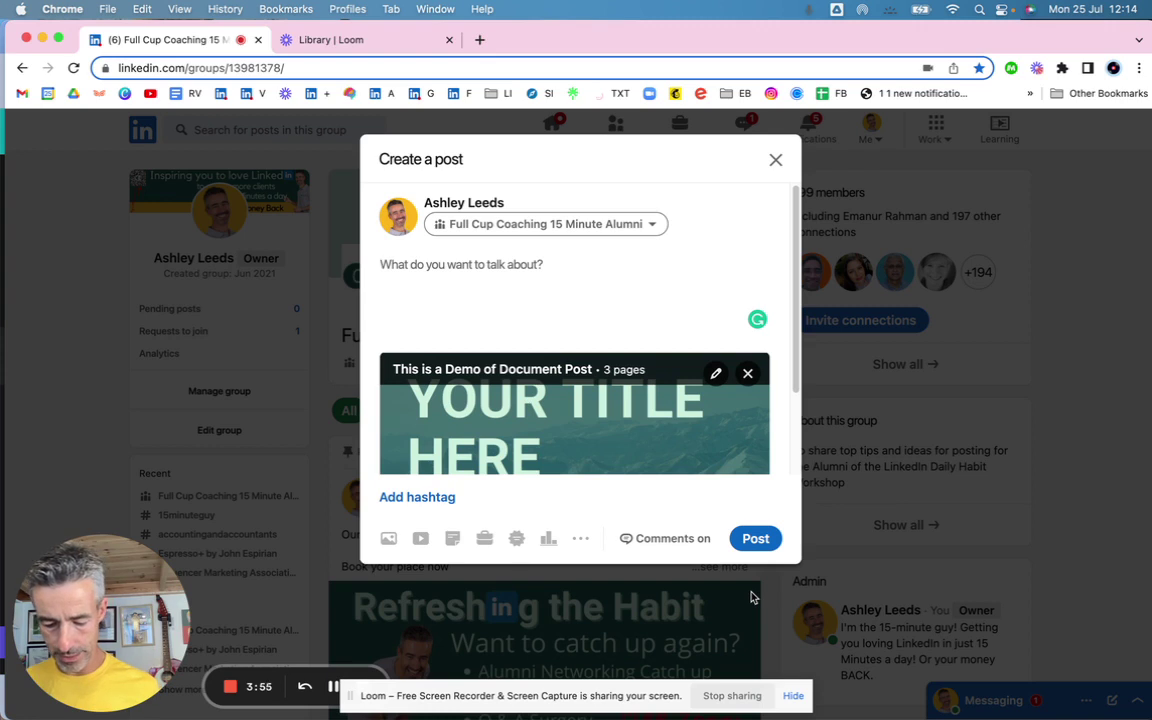
type("Here's a")
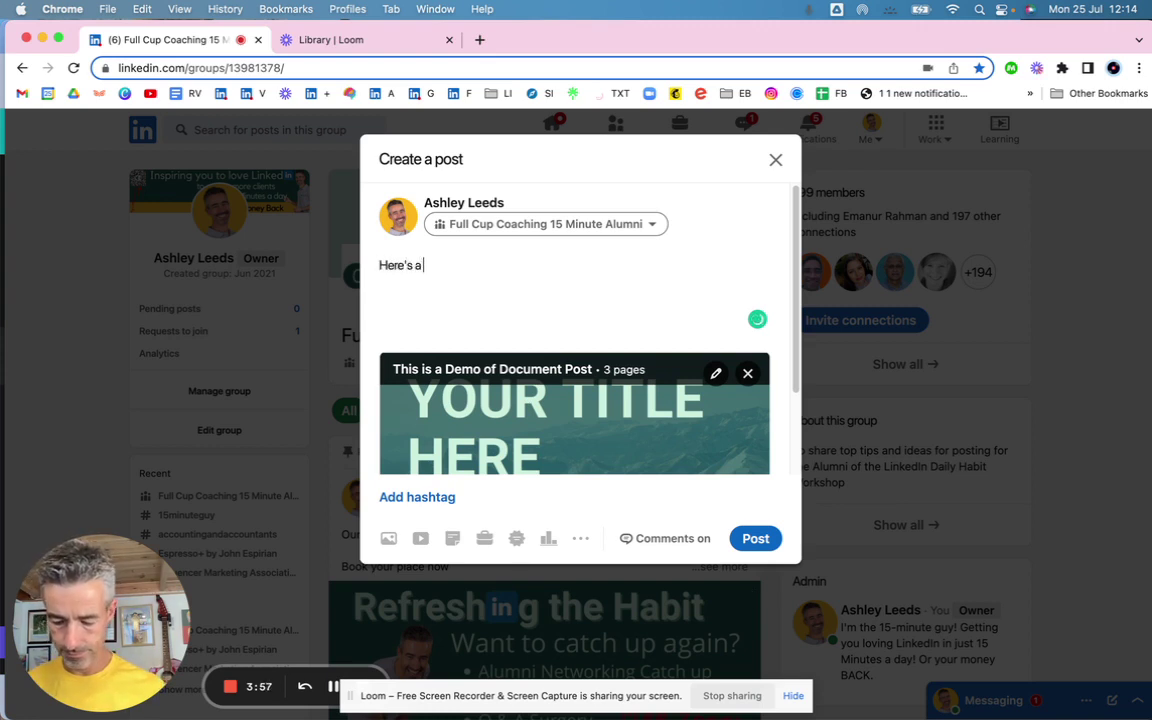
type(" Qucik Dem")
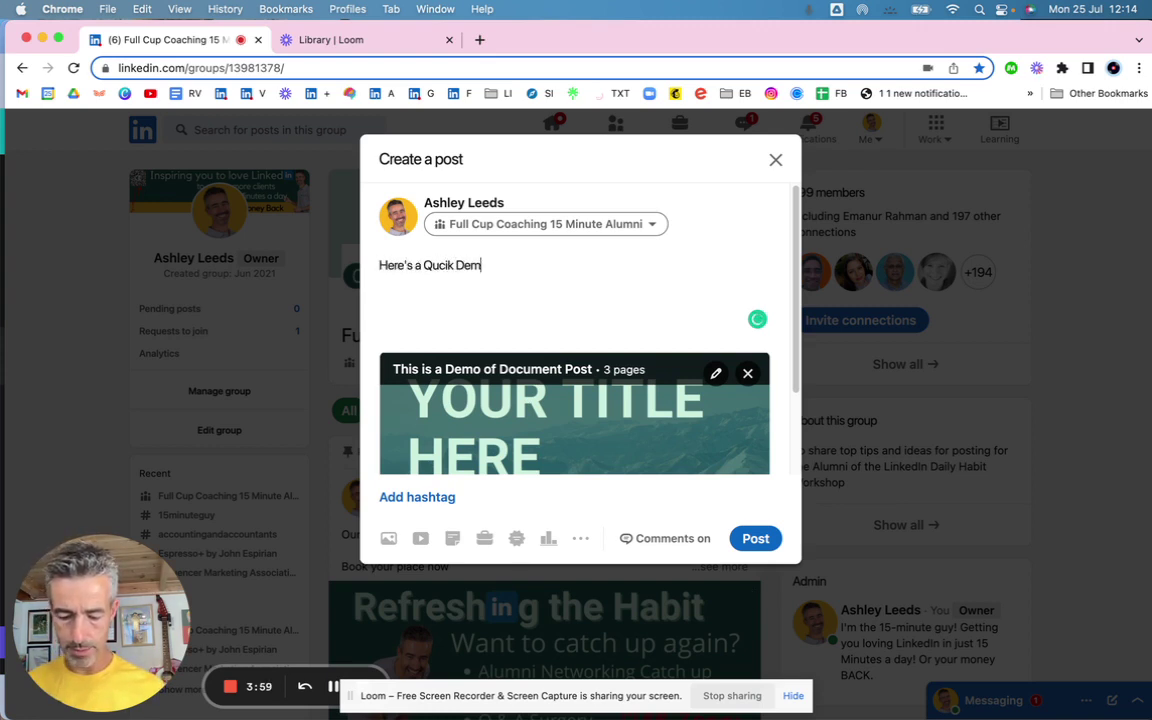
type("o, see the")
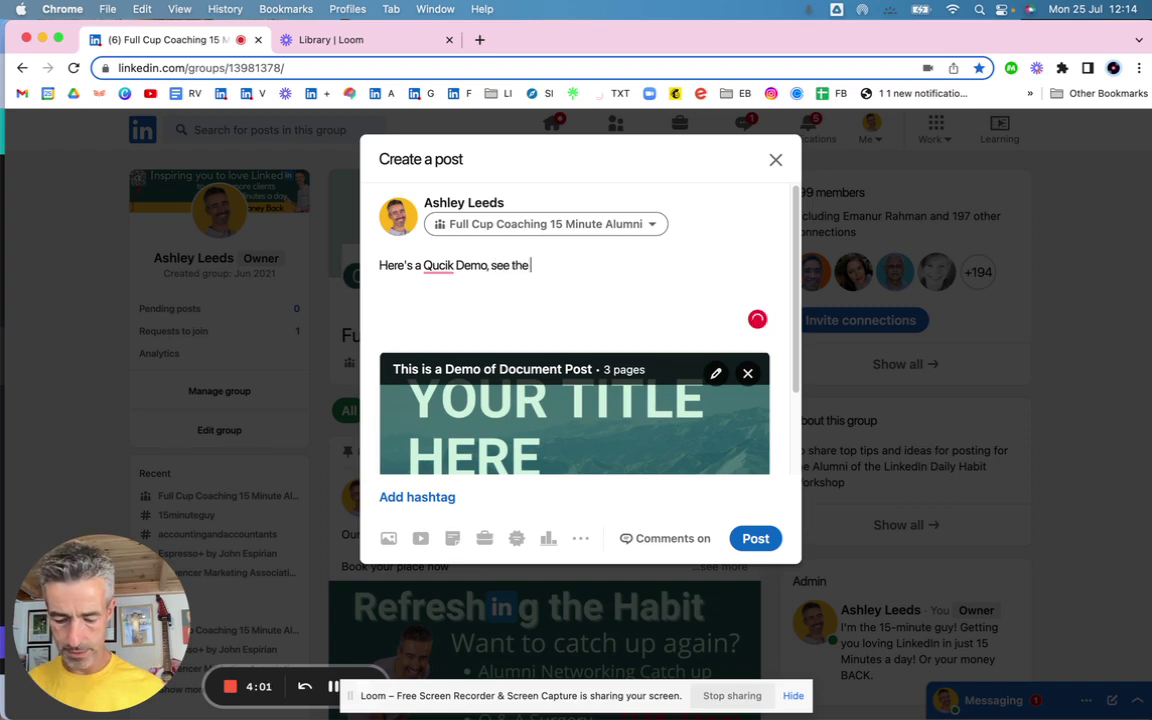
type(" video in CO")
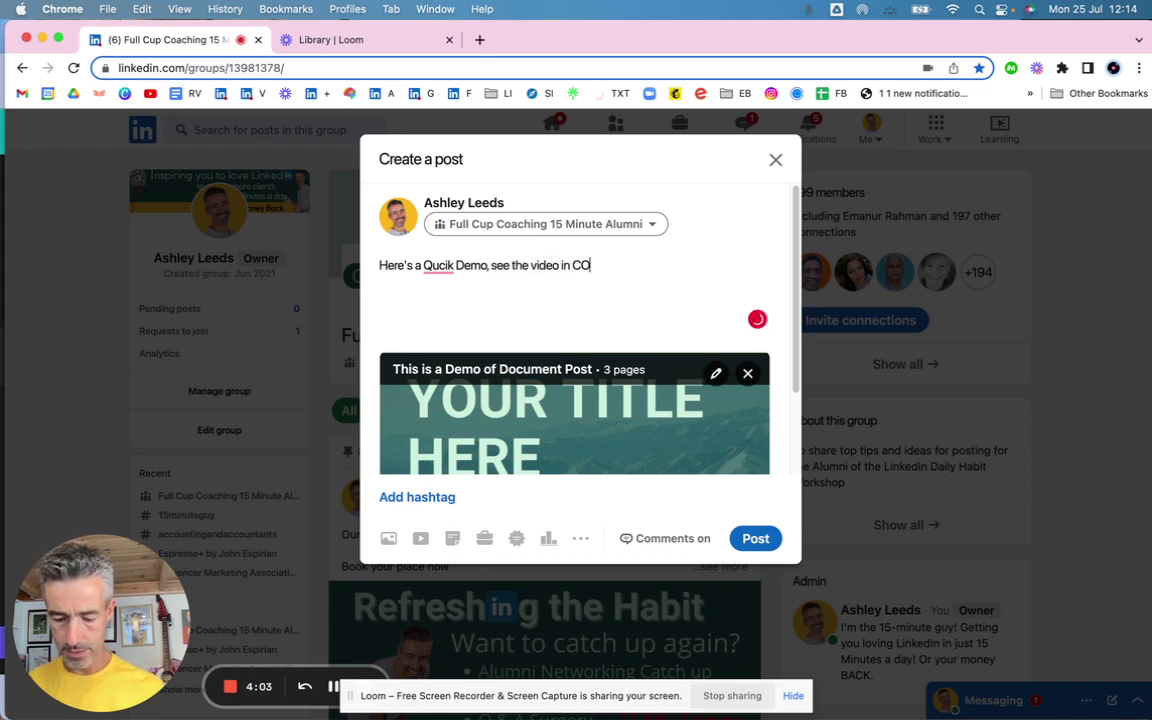
type("mments")
key("Return")
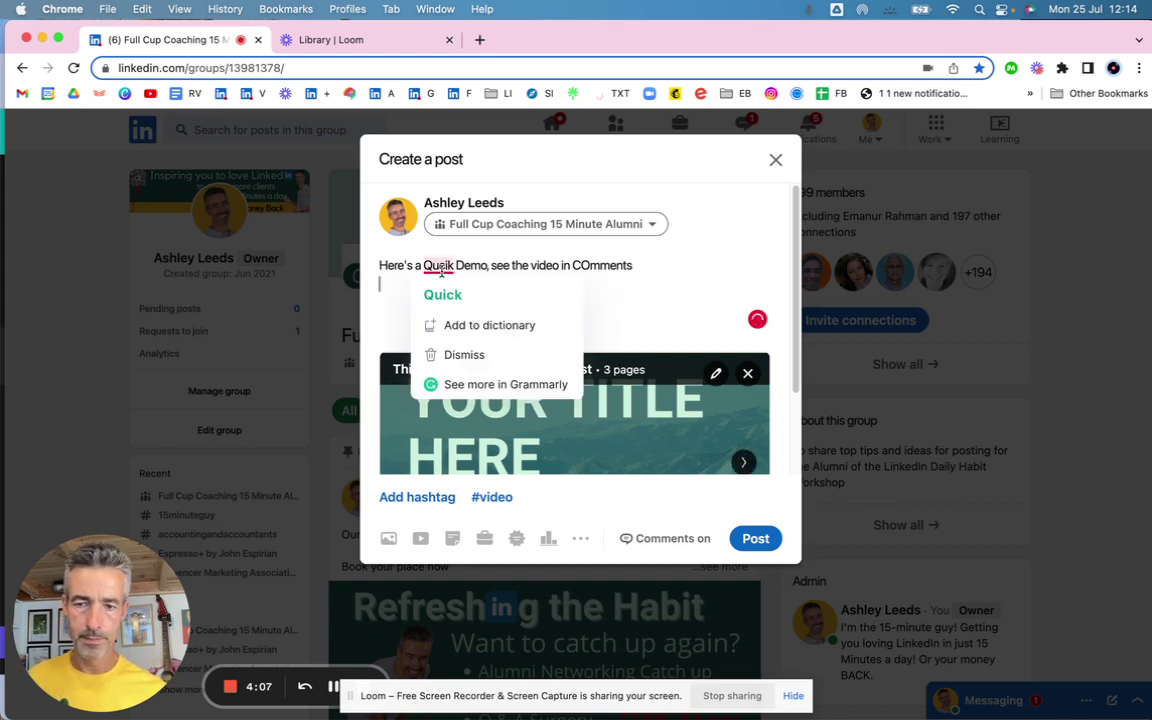
left_click(443, 292)
left_click(574, 262)
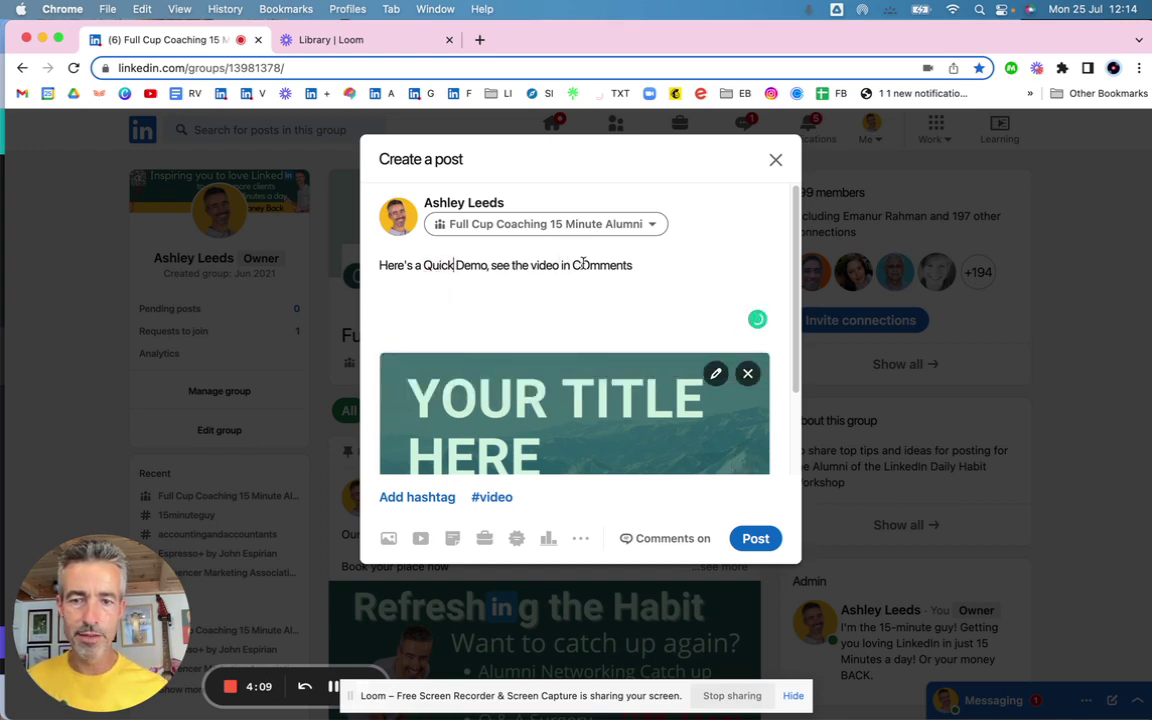
key("Delete")
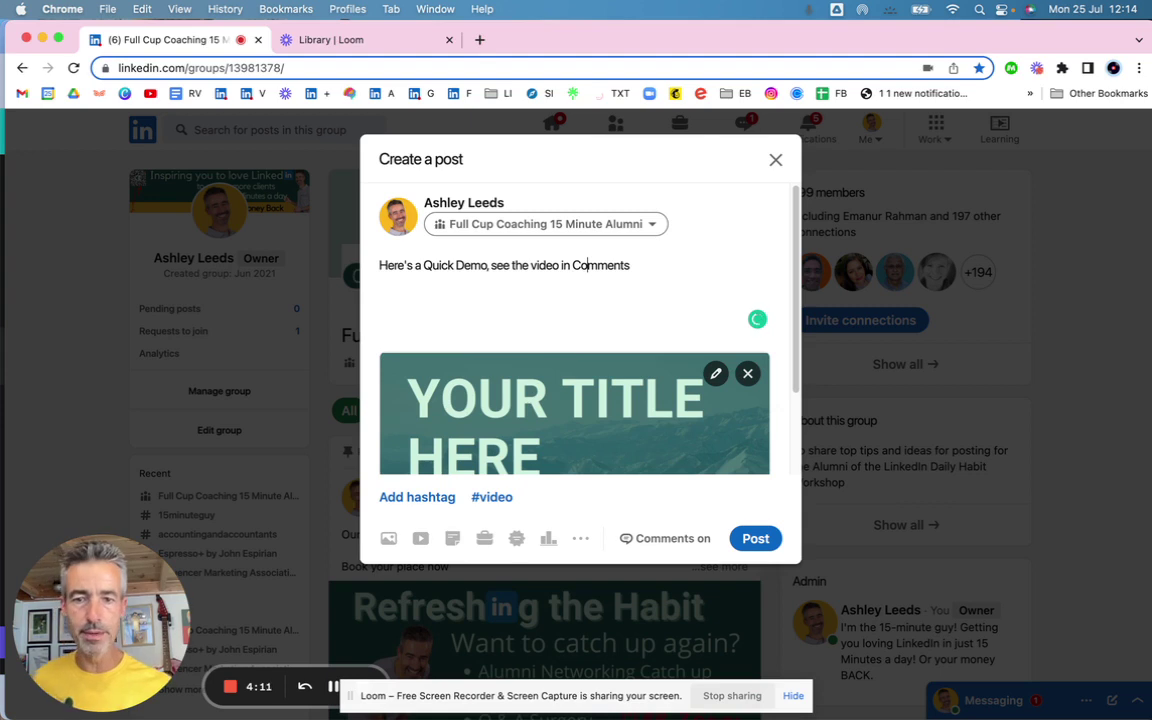
type("o")
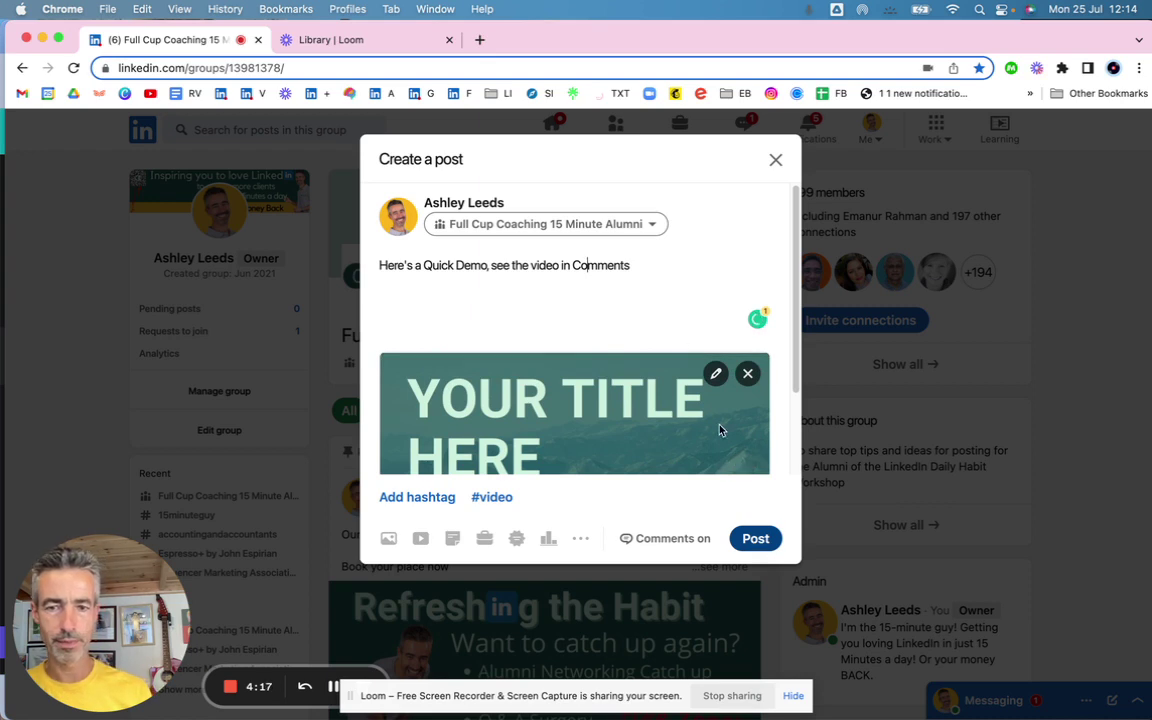
- Add hashtags on a new line, change the caption to 'in the Comments', and publish the post
left_click(650, 265)
key("Return")
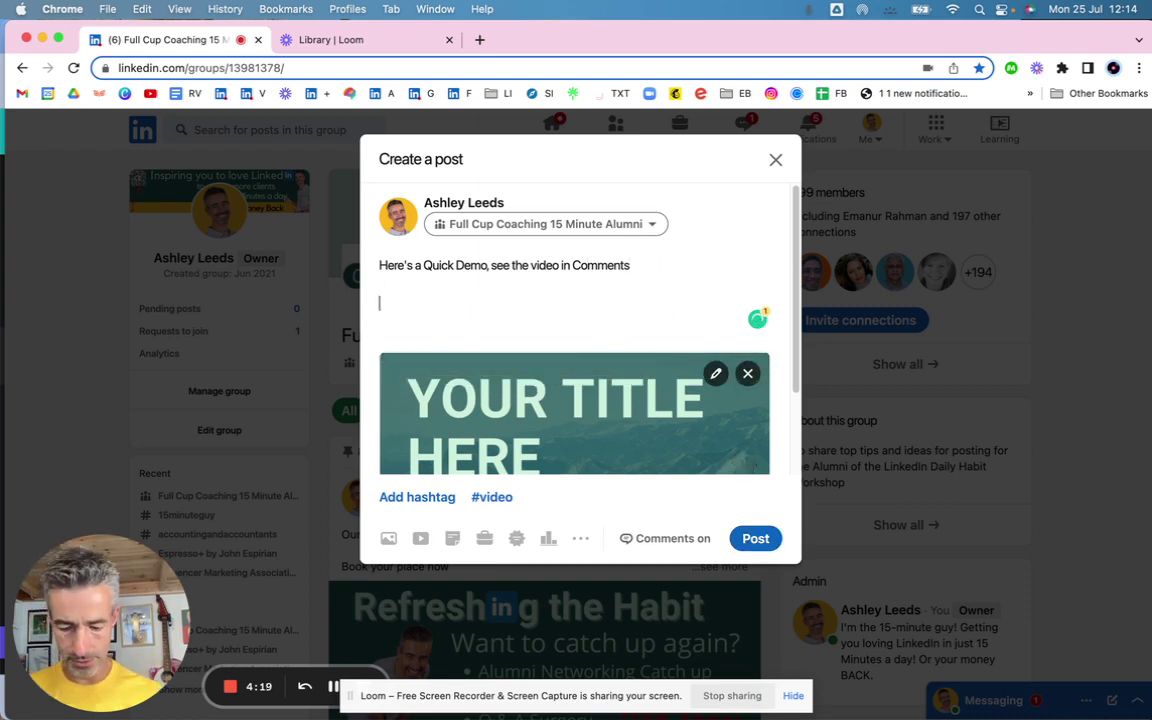
type("h")
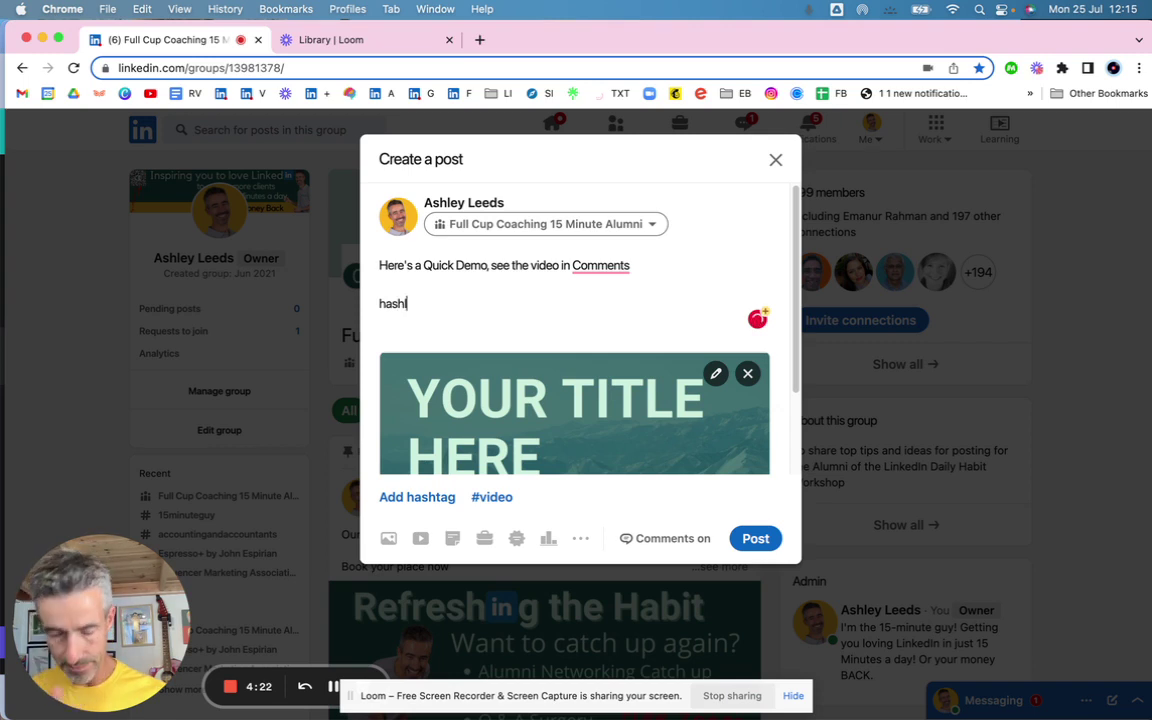
type("ashl")
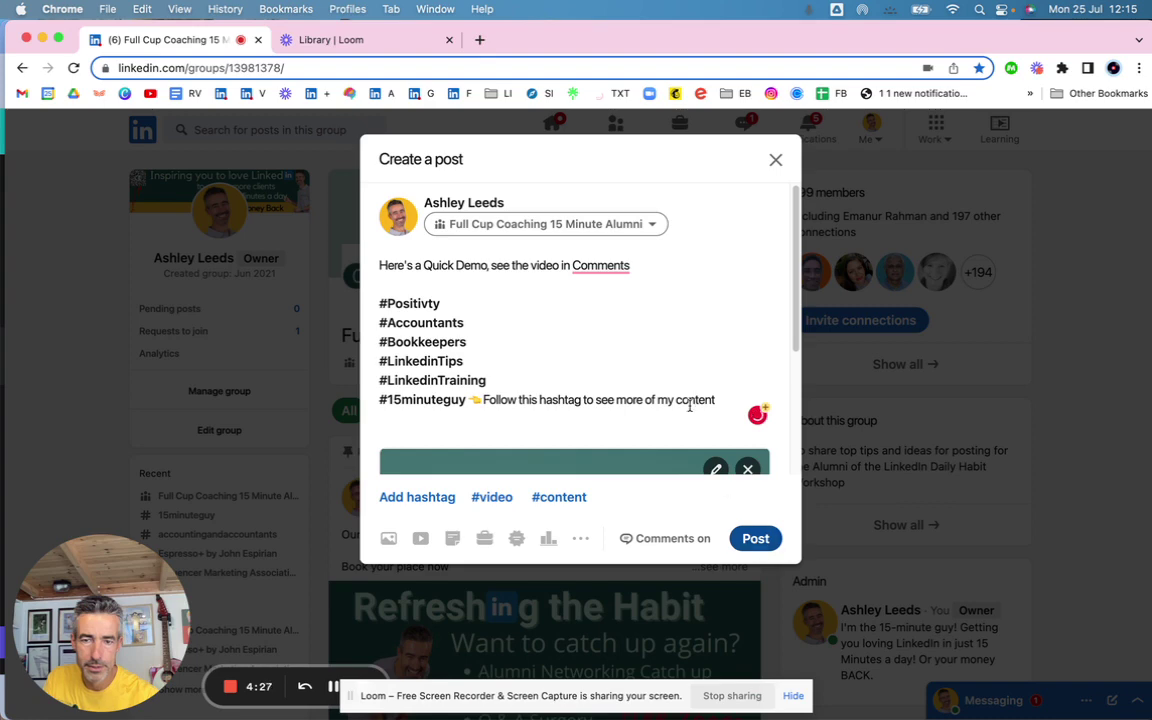
mouse_move(600, 266)
left_click(620, 311)
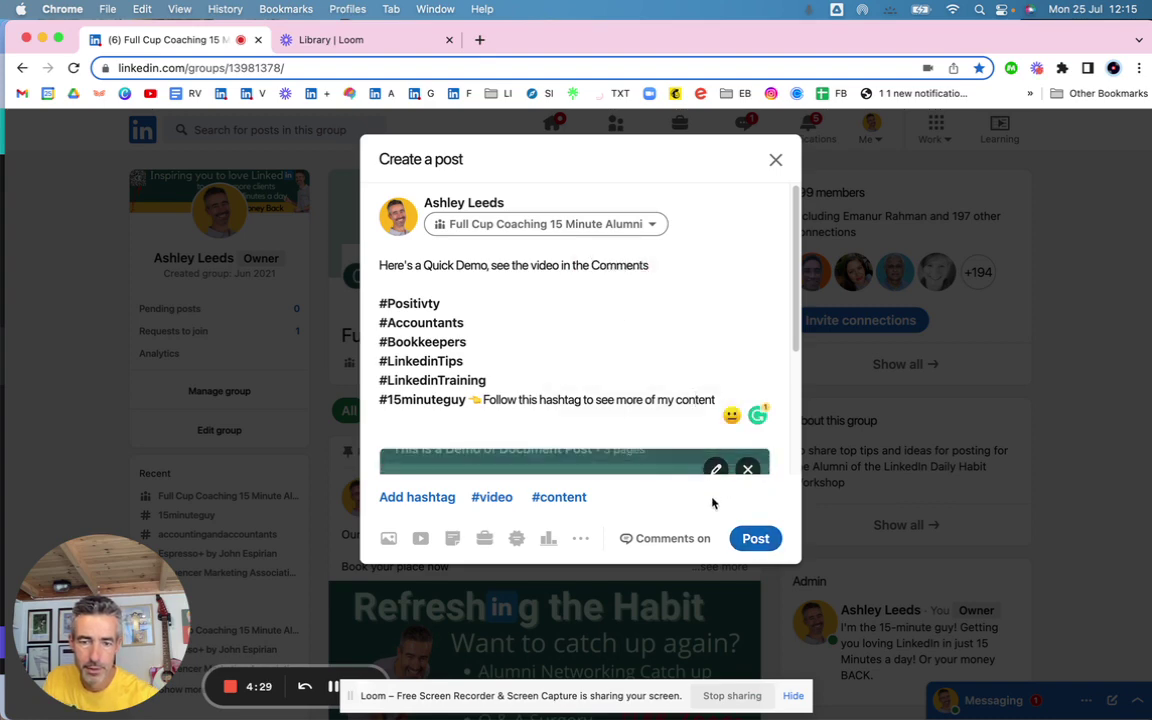
left_click(754, 538)
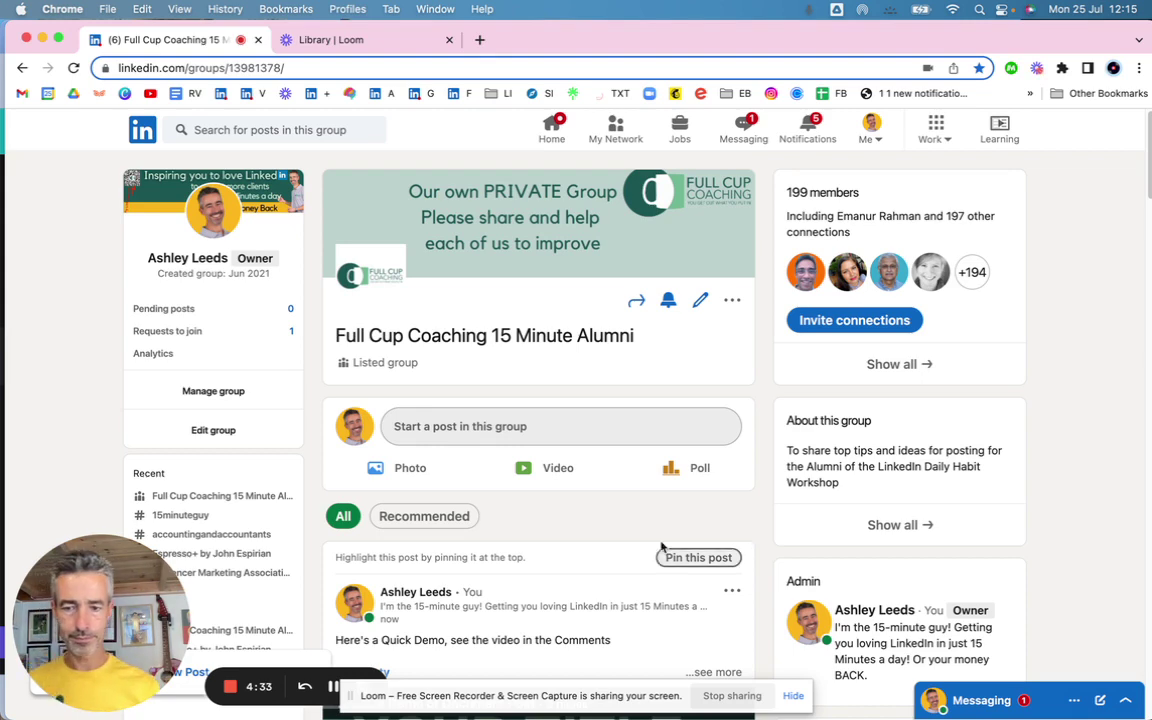
scroll(661, 546, "down", 5)
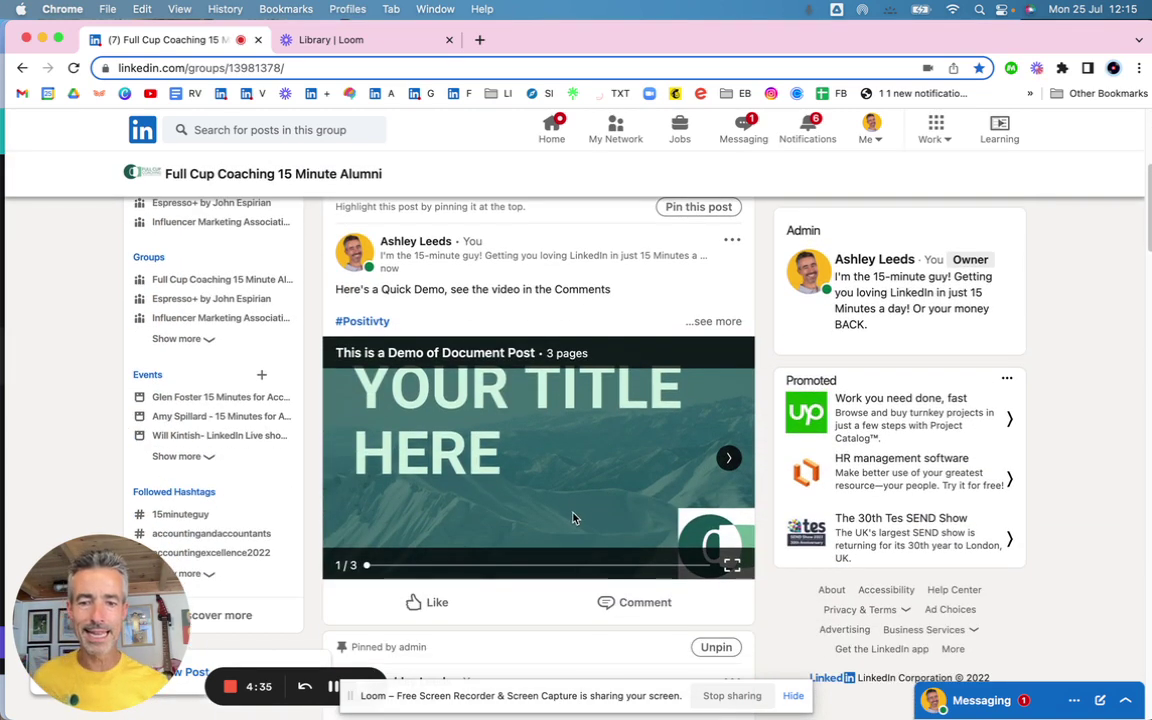
left_click(729, 457)
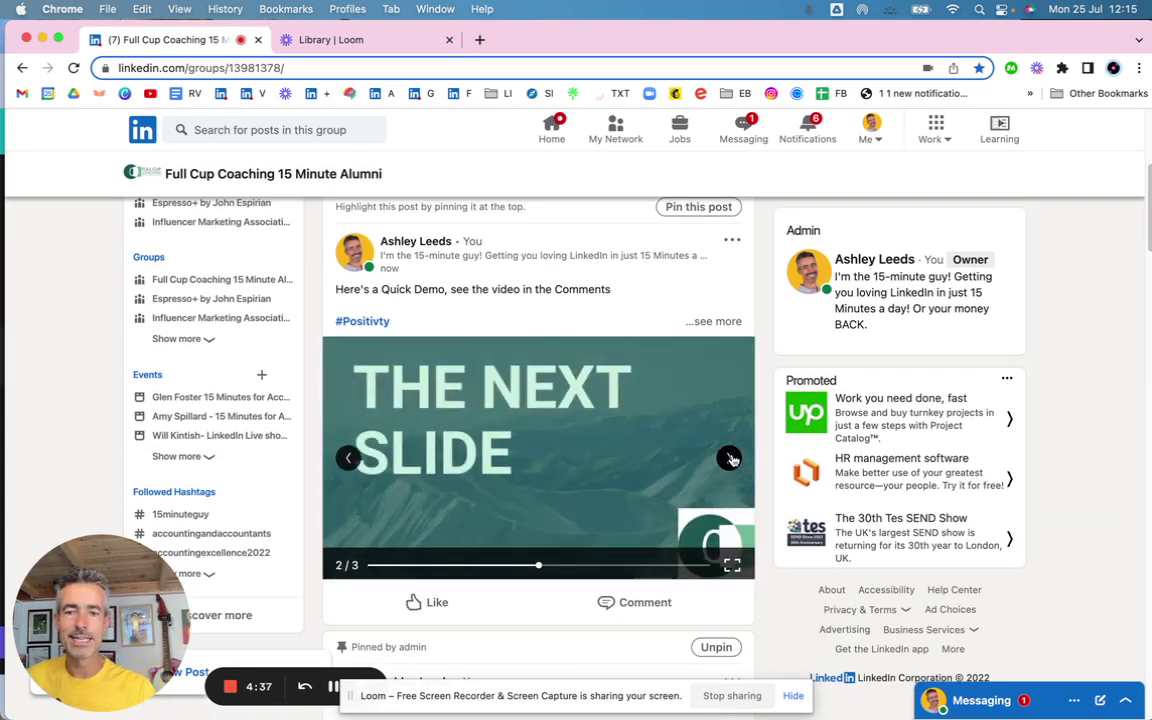
left_click(730, 457)
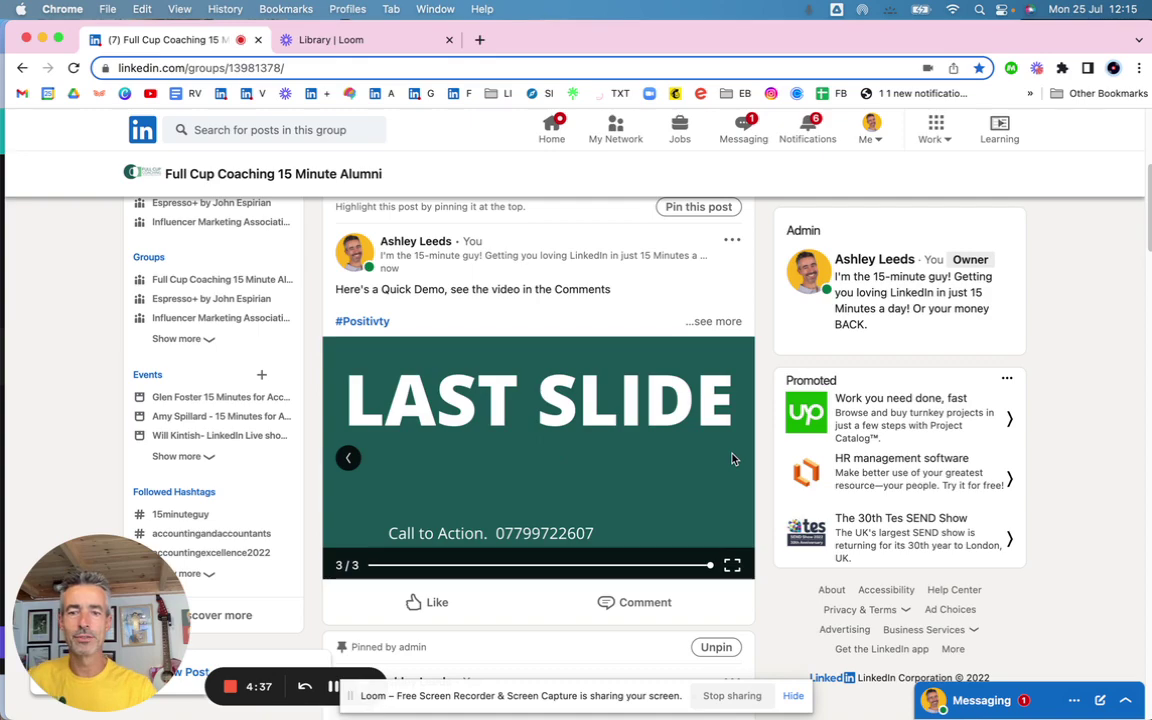
left_click(349, 458)
left_click(349, 458)
left_click(732, 566)
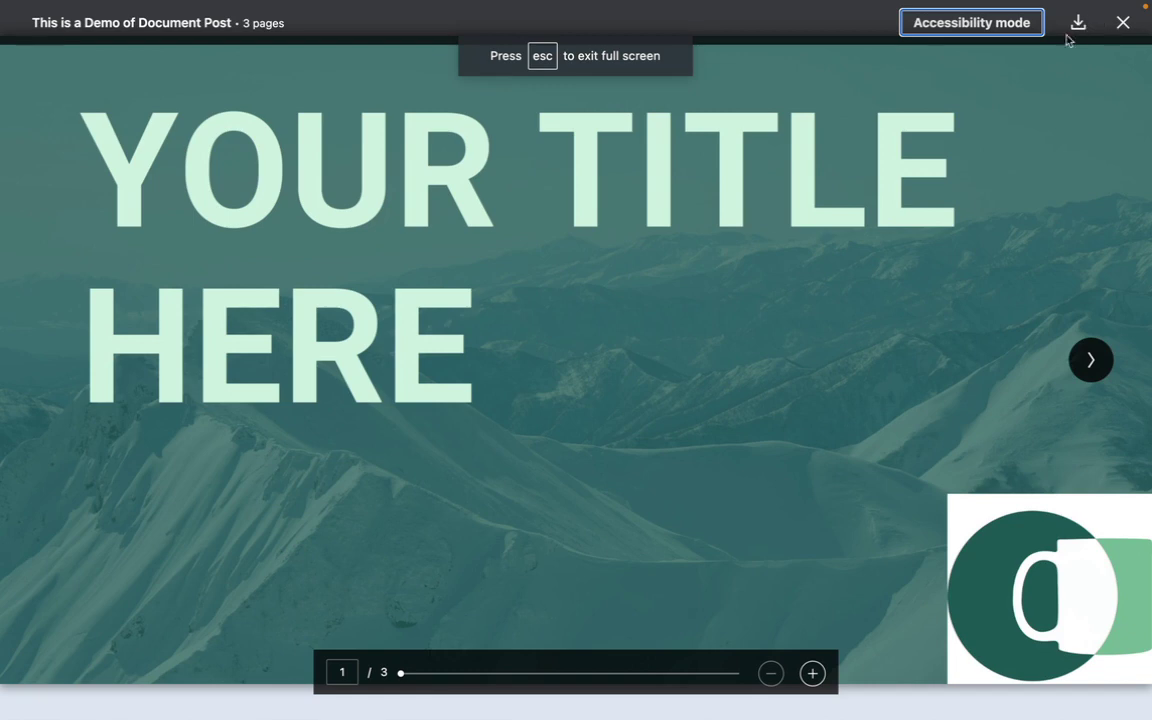
left_click(1123, 26)
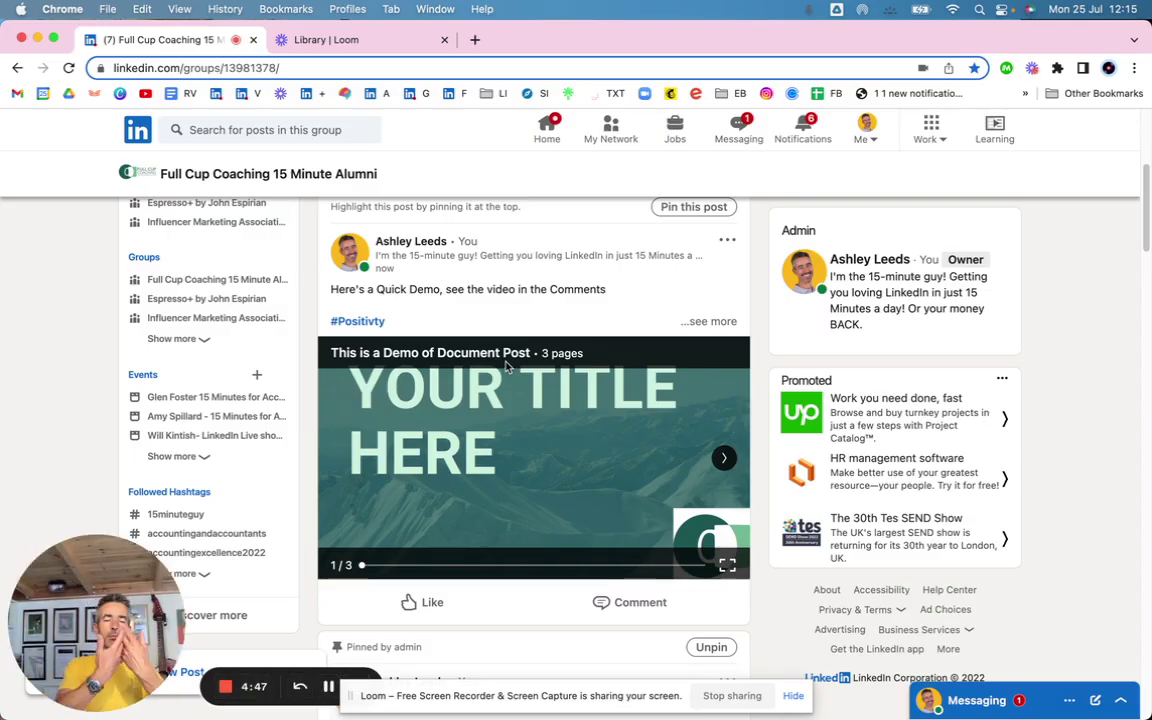